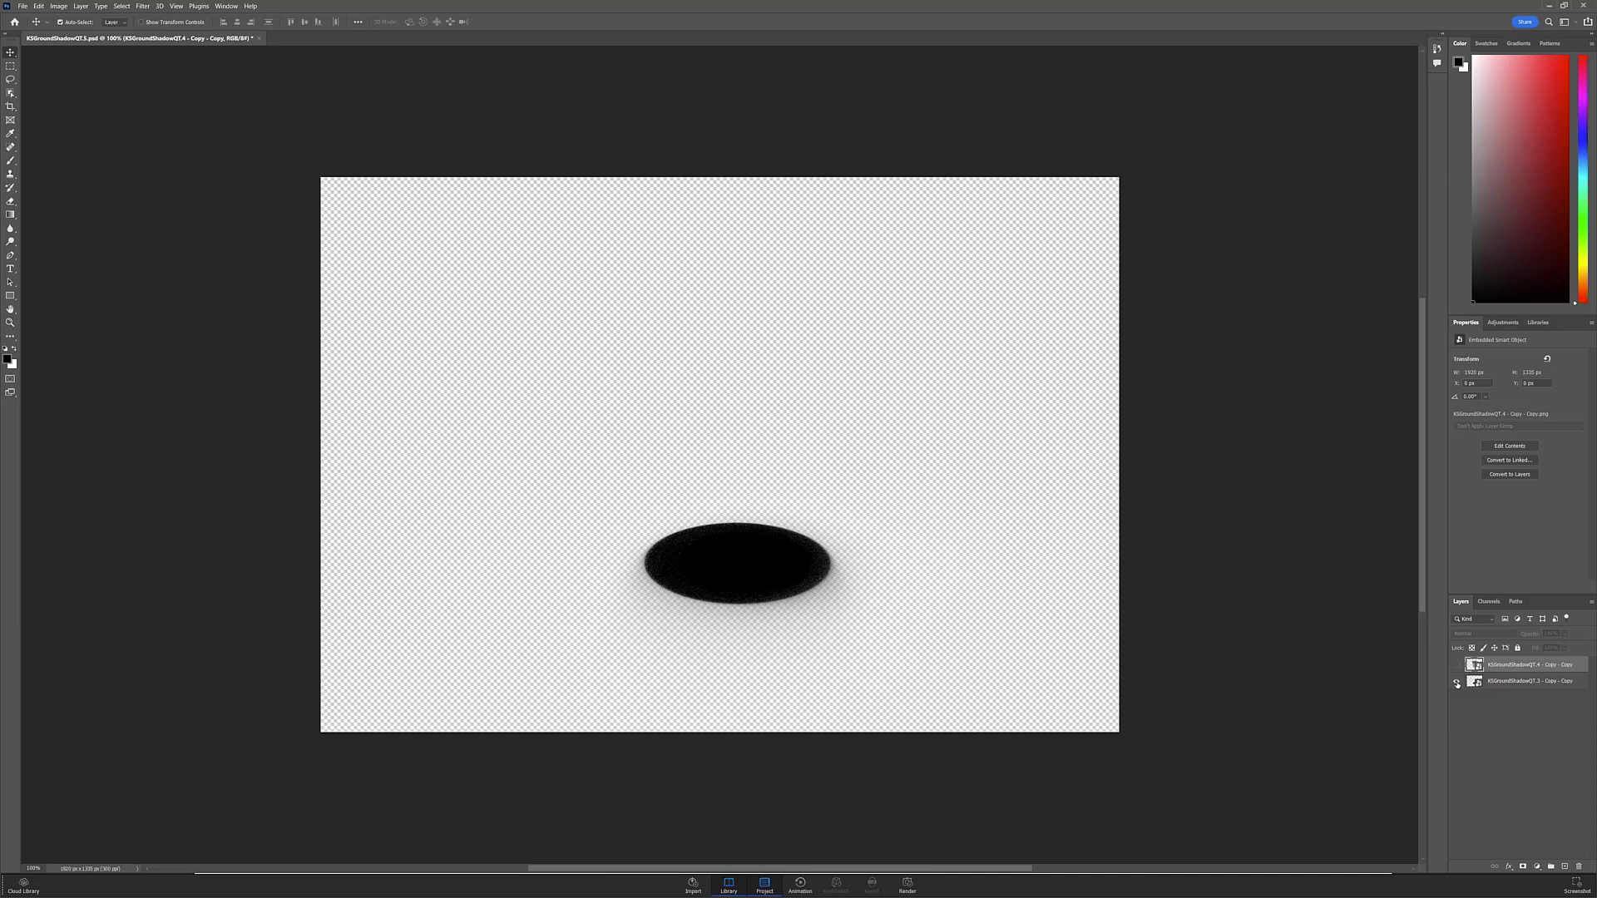
# Toggle the pot and shadow layers on and off to compare each alone and combined over transparency.
pyautogui.click(1458, 683)
pyautogui.click(1457, 666)
pyautogui.click(1457, 665)
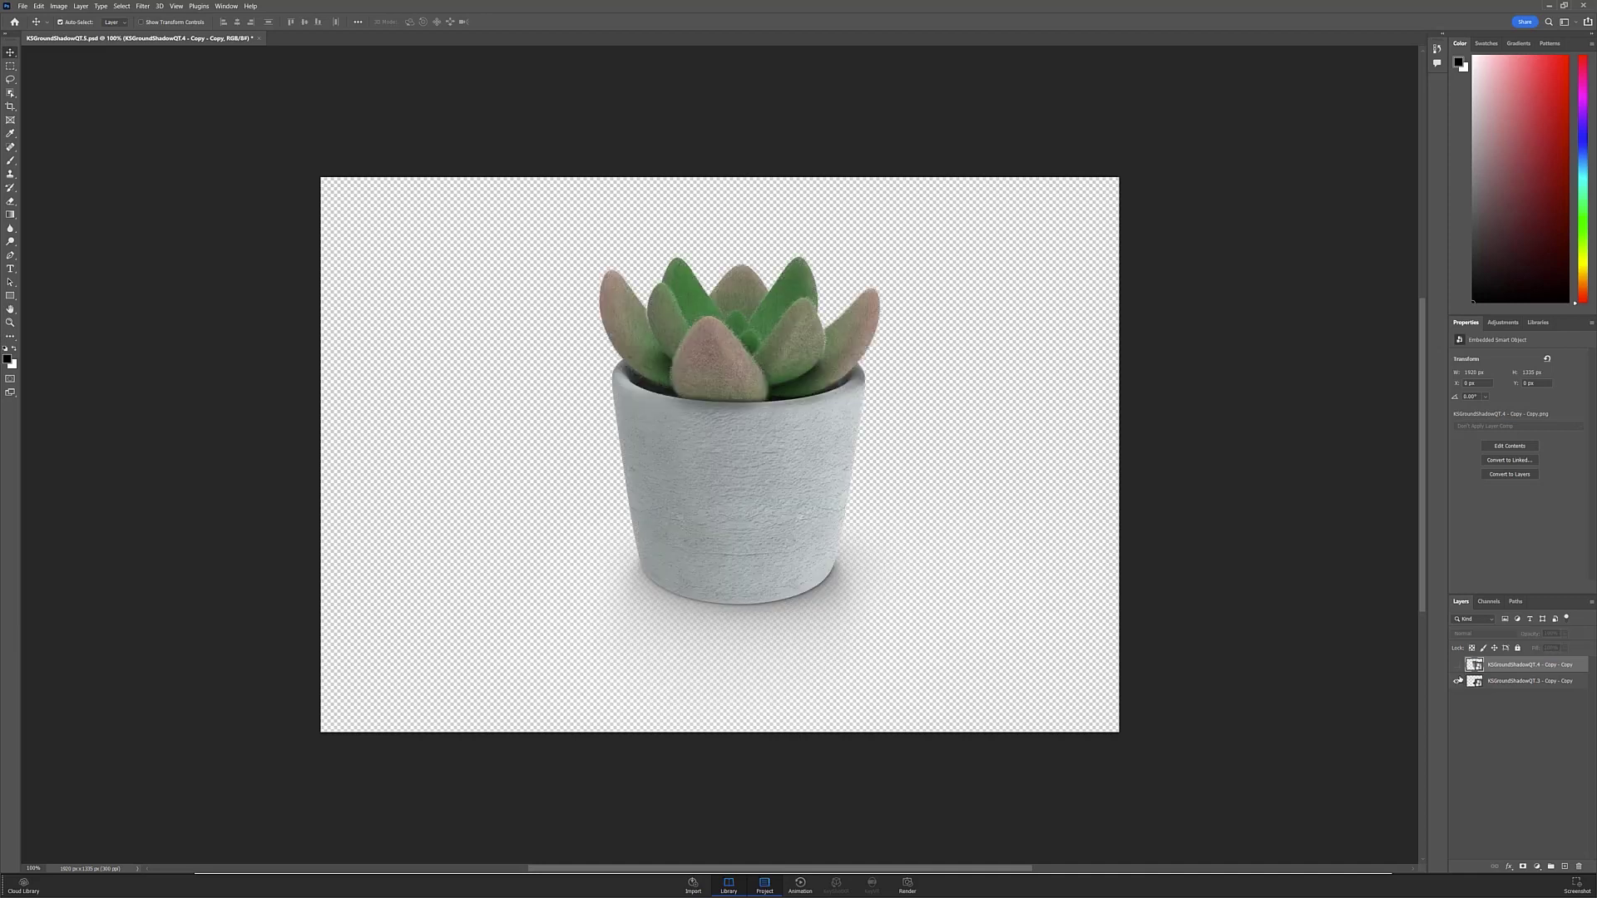
pyautogui.keyDown('alt'); pyautogui.click(1458, 682); pyautogui.keyUp('alt')
pyautogui.click(1457, 681)
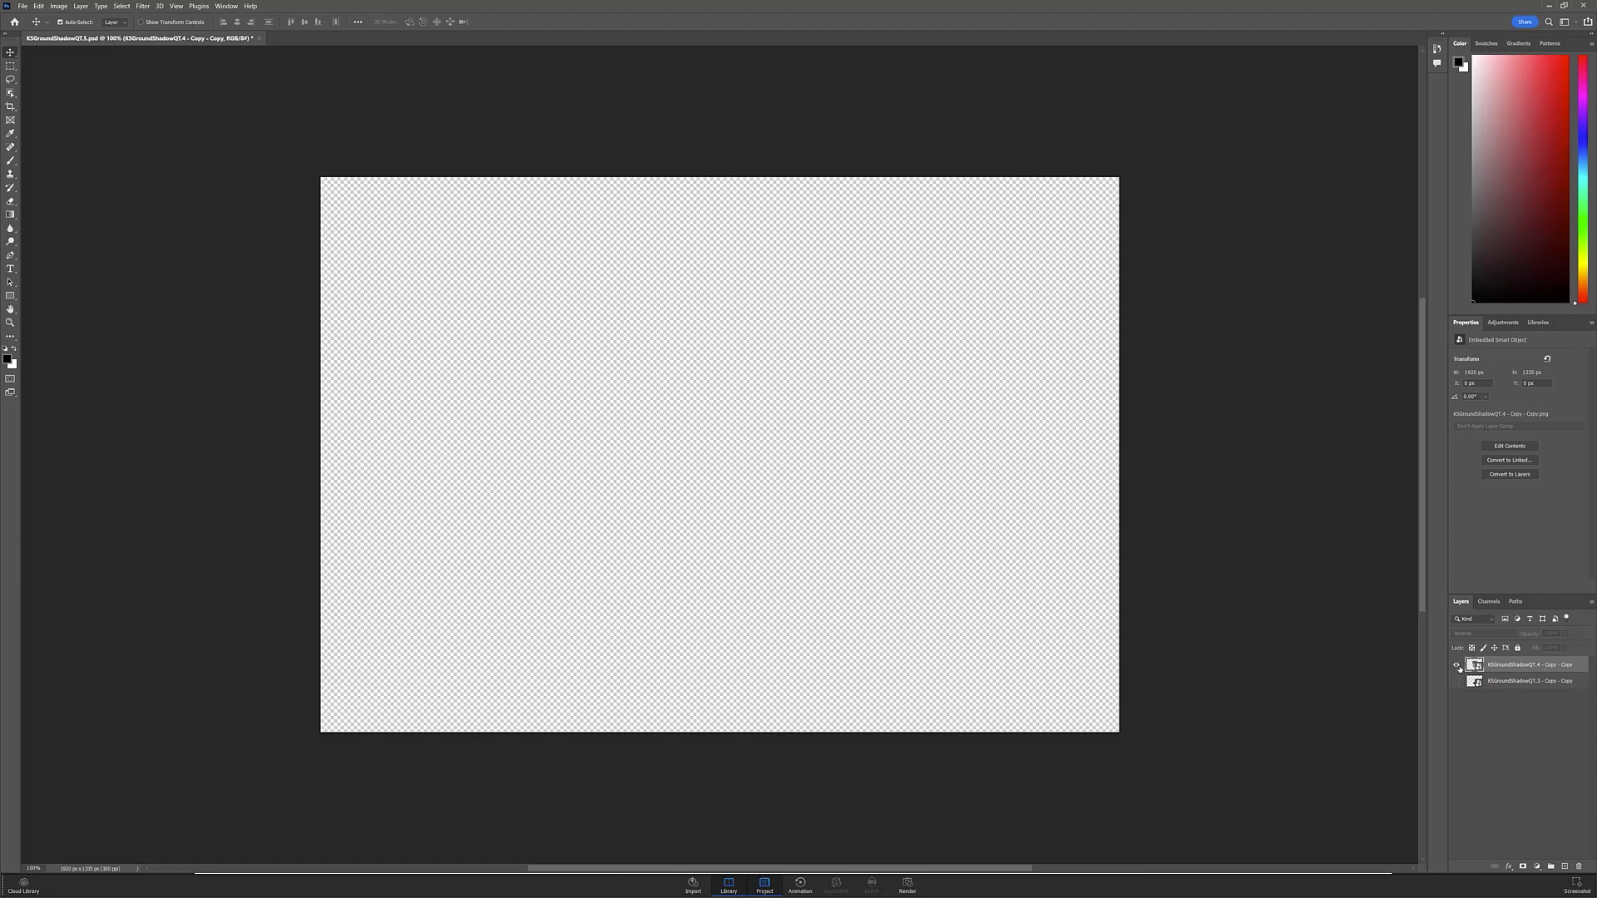
pyautogui.click(1458, 665)
pyautogui.click(1457, 681)
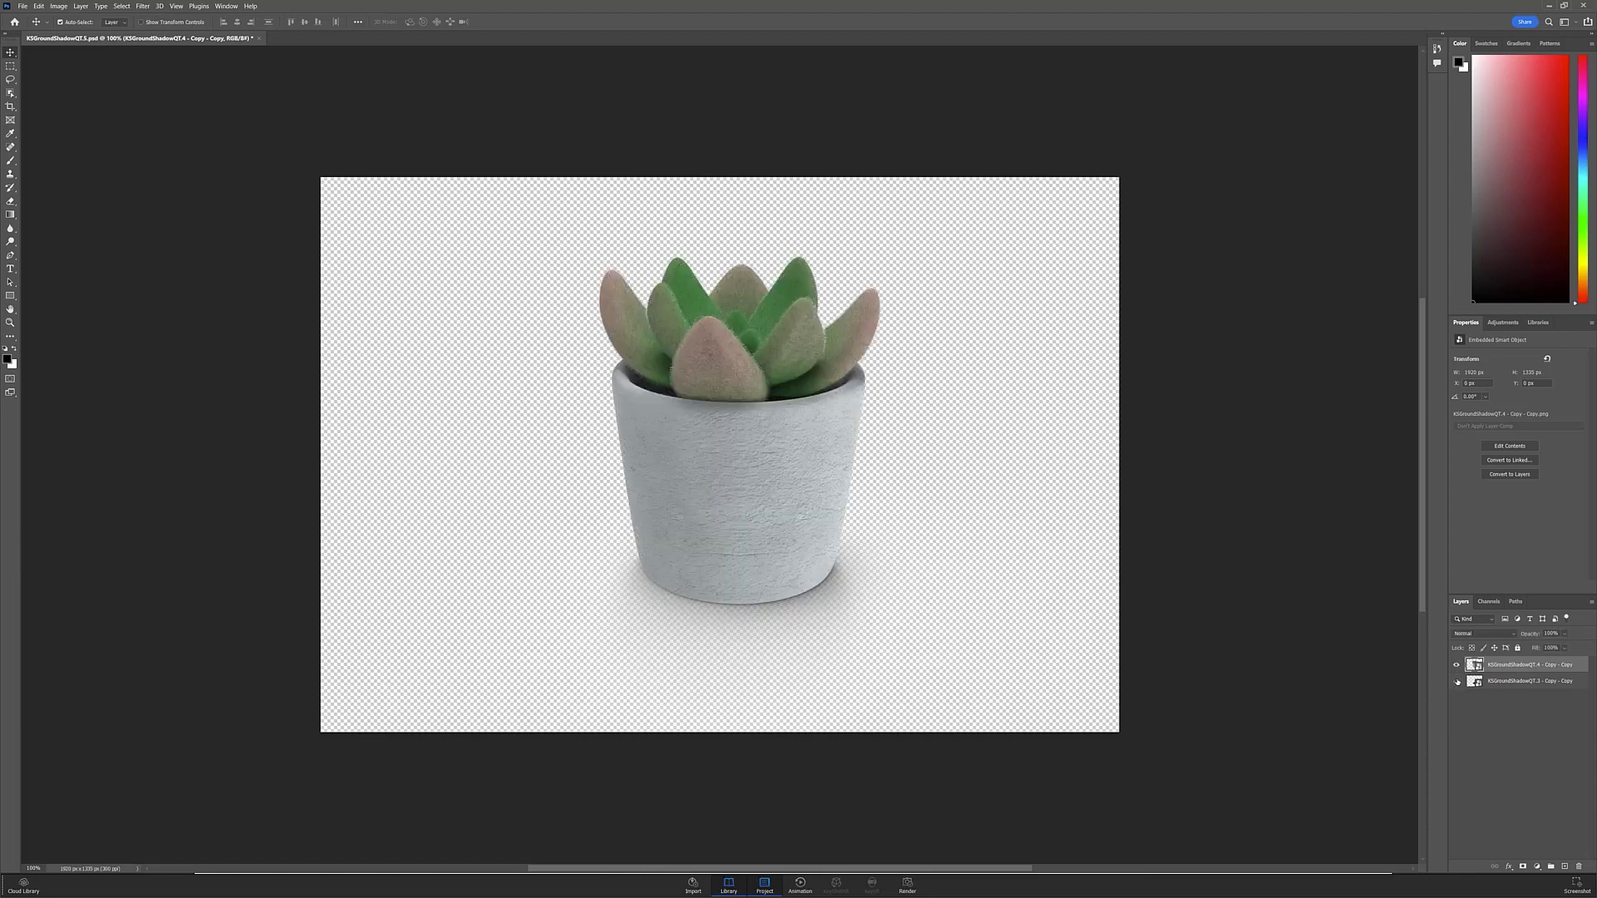
pyautogui.click(1457, 681)
pyautogui.click(1457, 665)
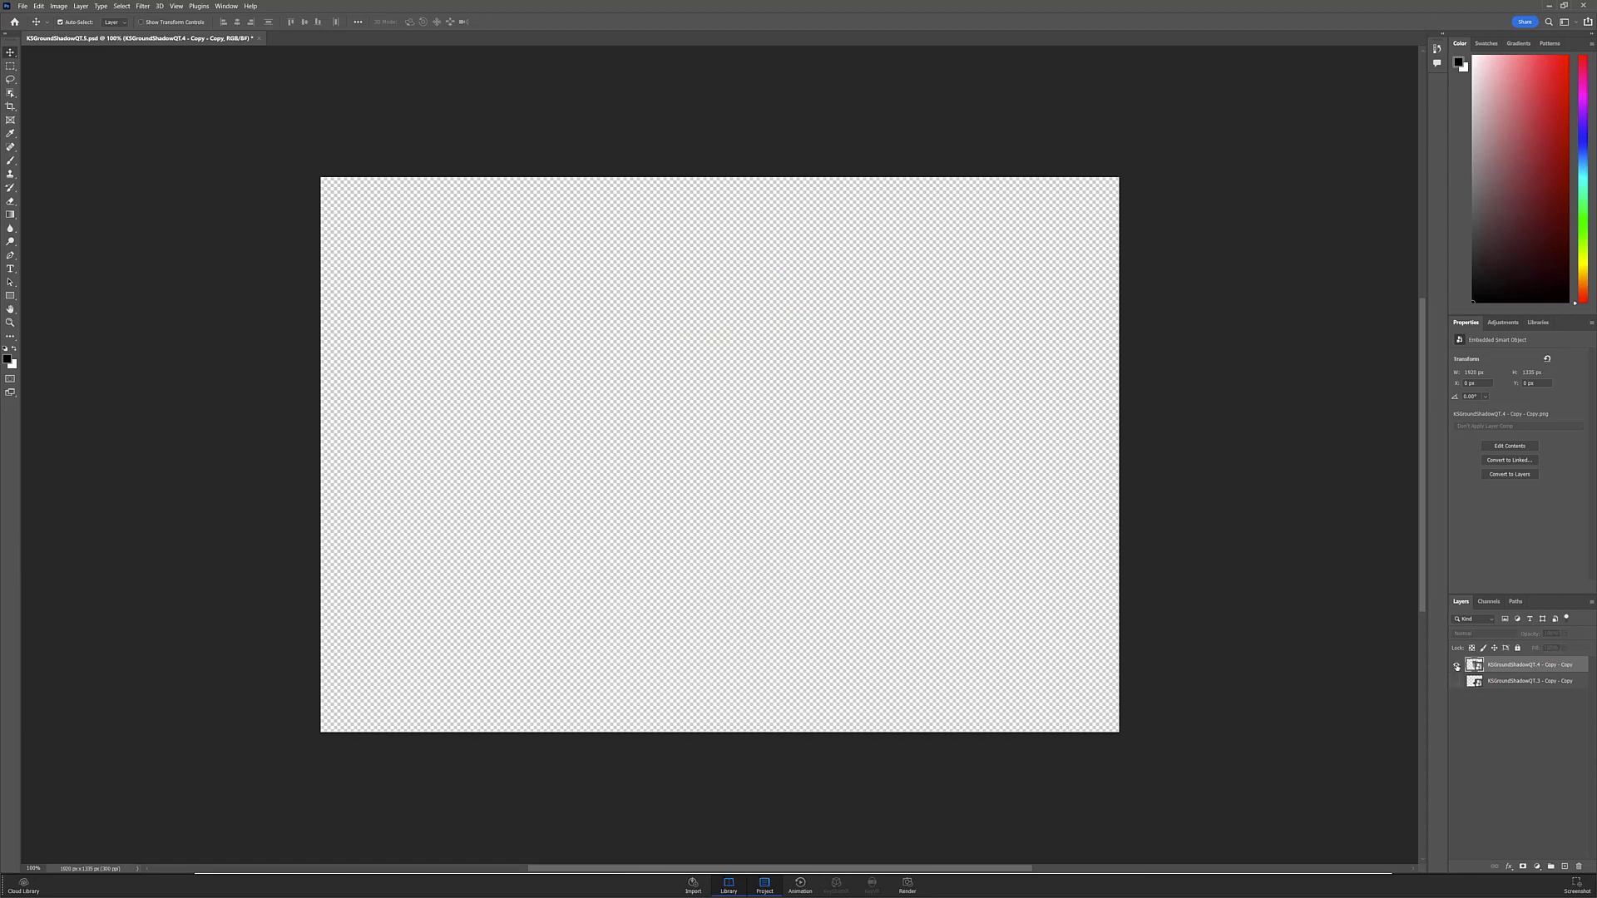
pyautogui.click(1457, 666)
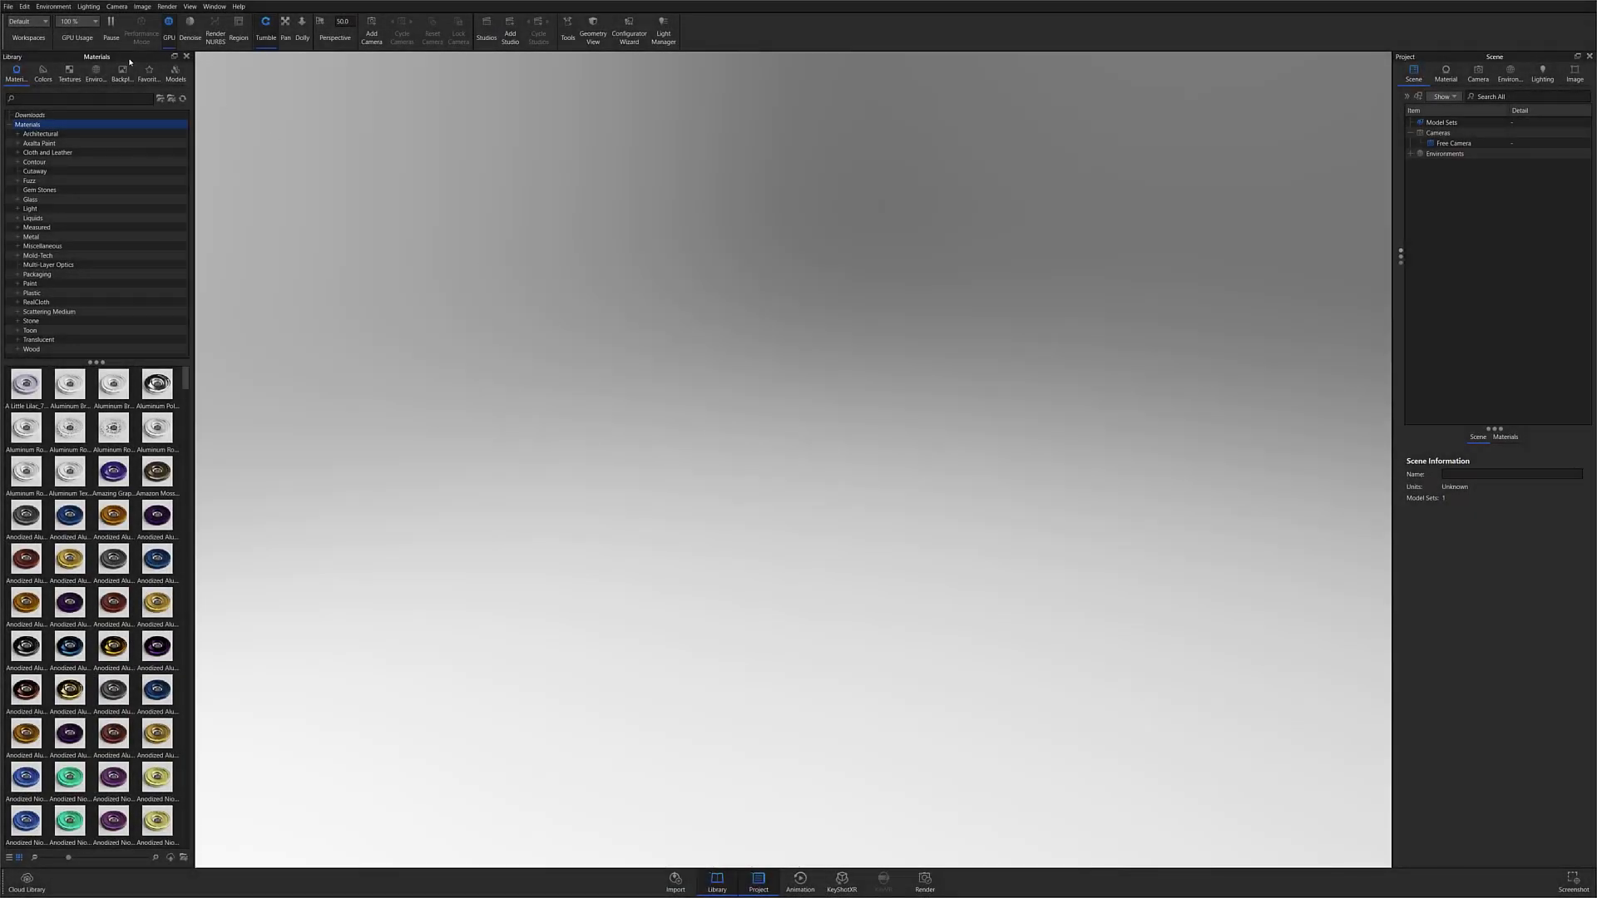
# Add a ground plane via Edit > Add Geometry and open its Ground Material #4 settings.
pyautogui.click(24, 6)
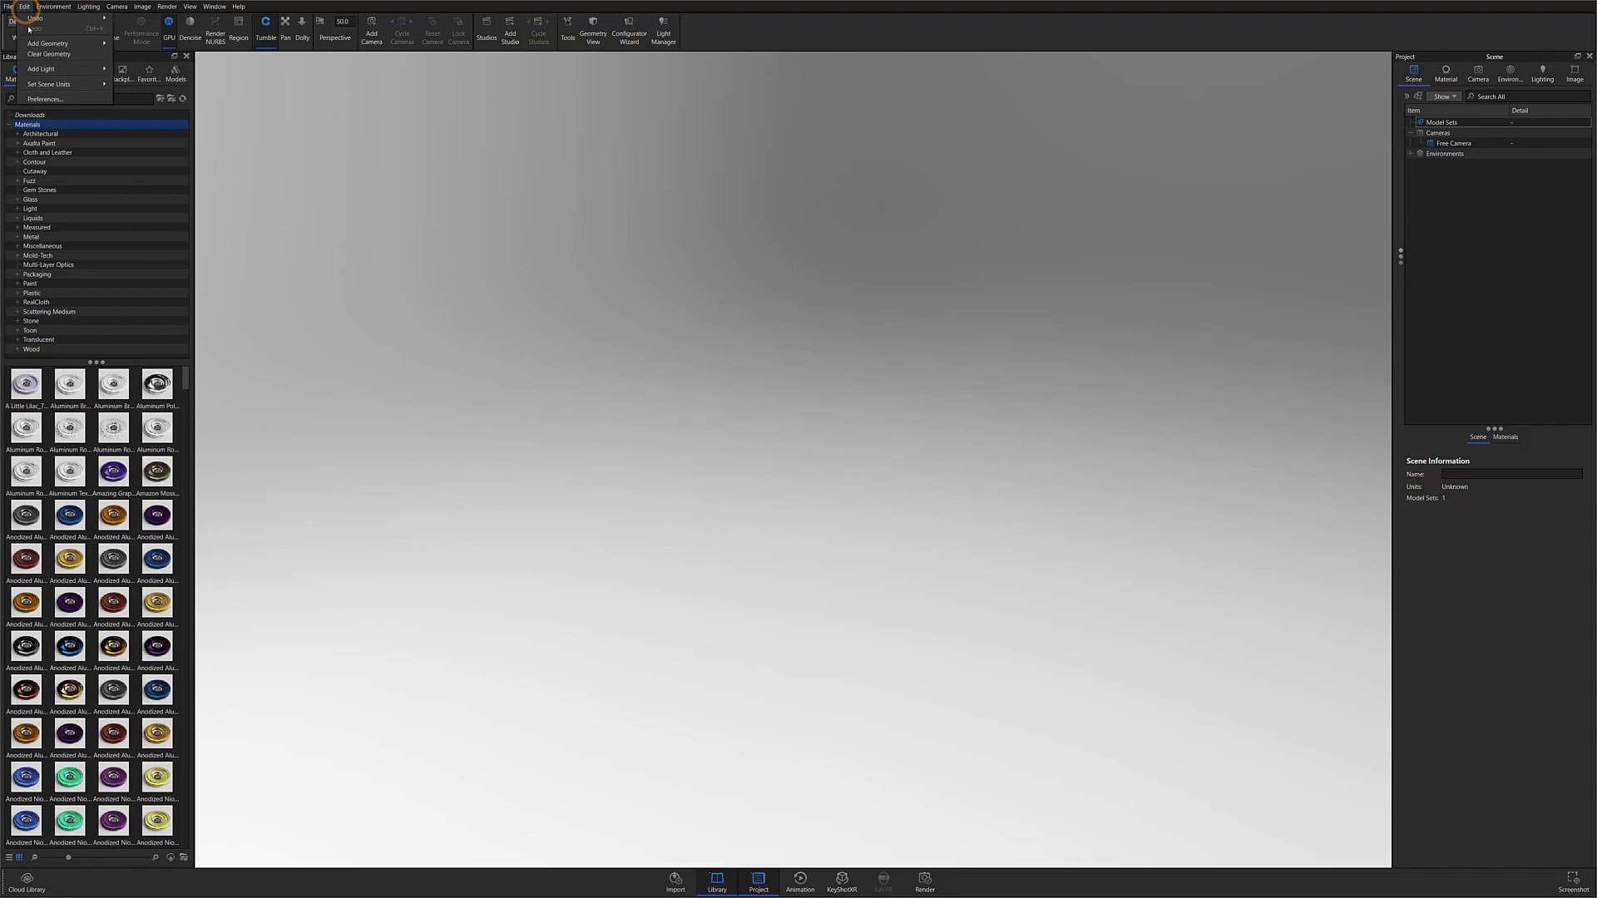
pyautogui.moveTo(65, 49)
pyautogui.click(150, 44)
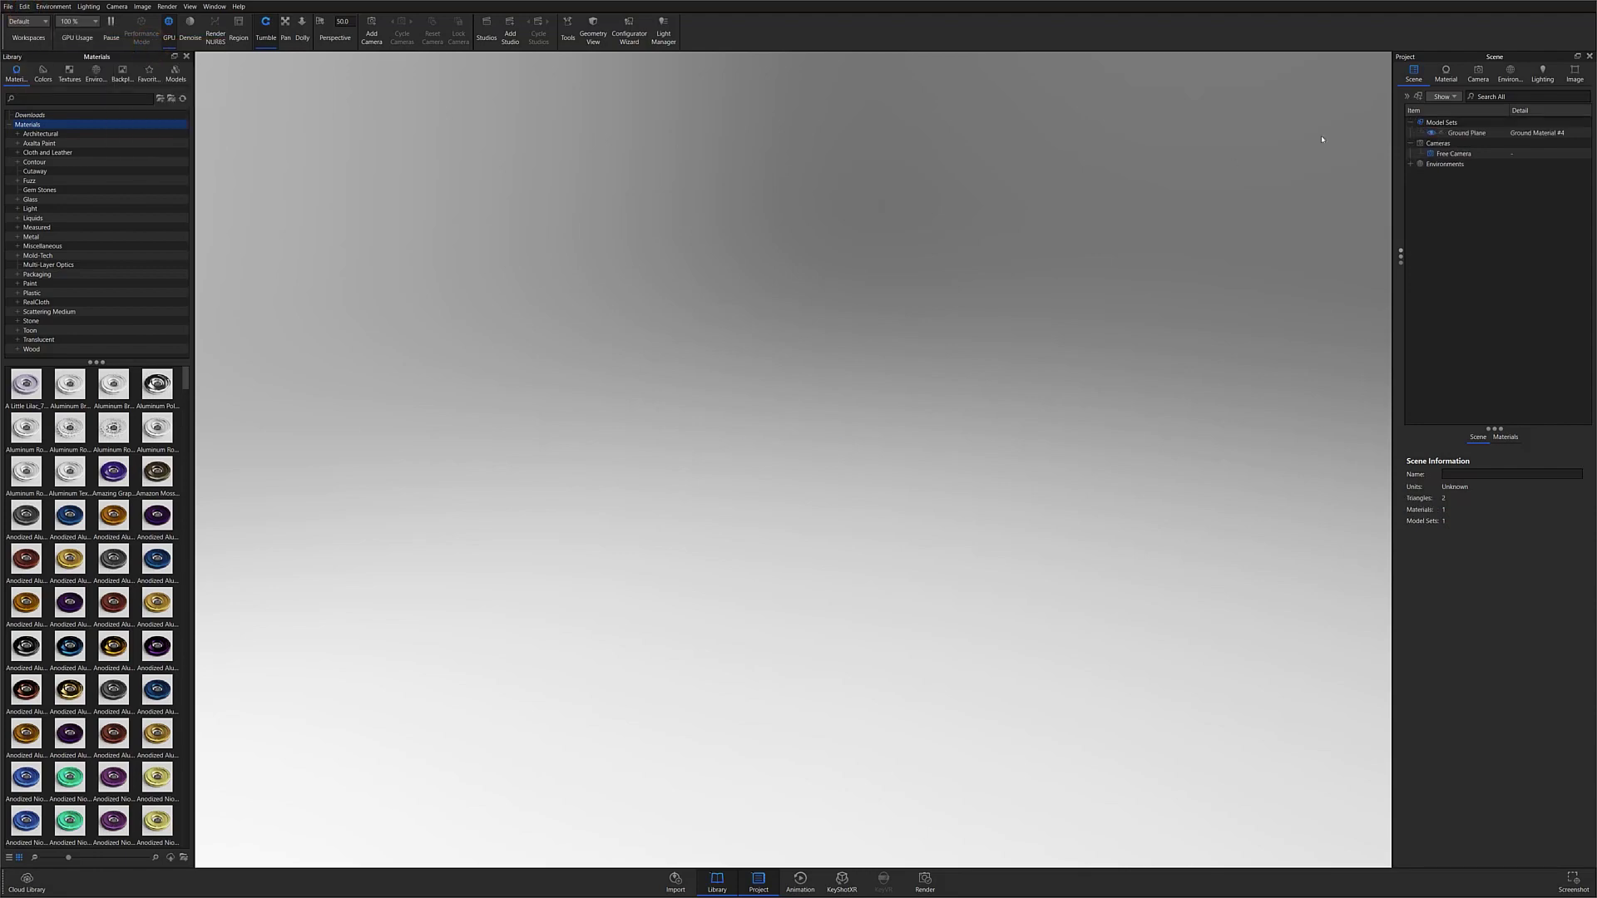
pyautogui.doubleClick(1522, 133)
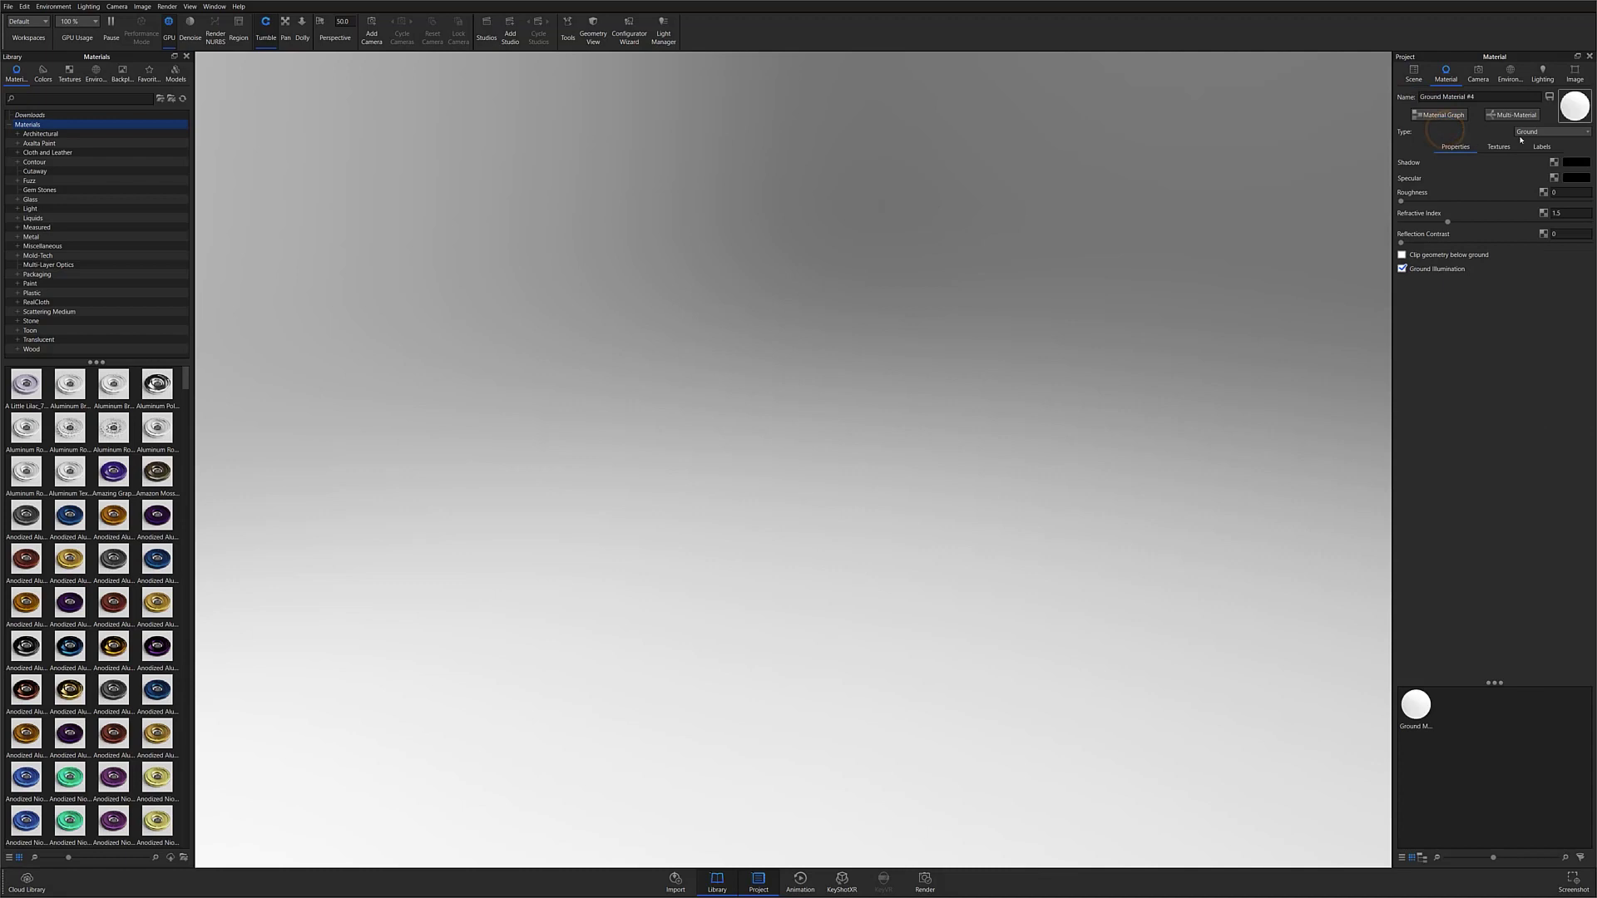
# Make the ground material a Flat type coloured pure black #000000.
pyautogui.click(1545, 131)
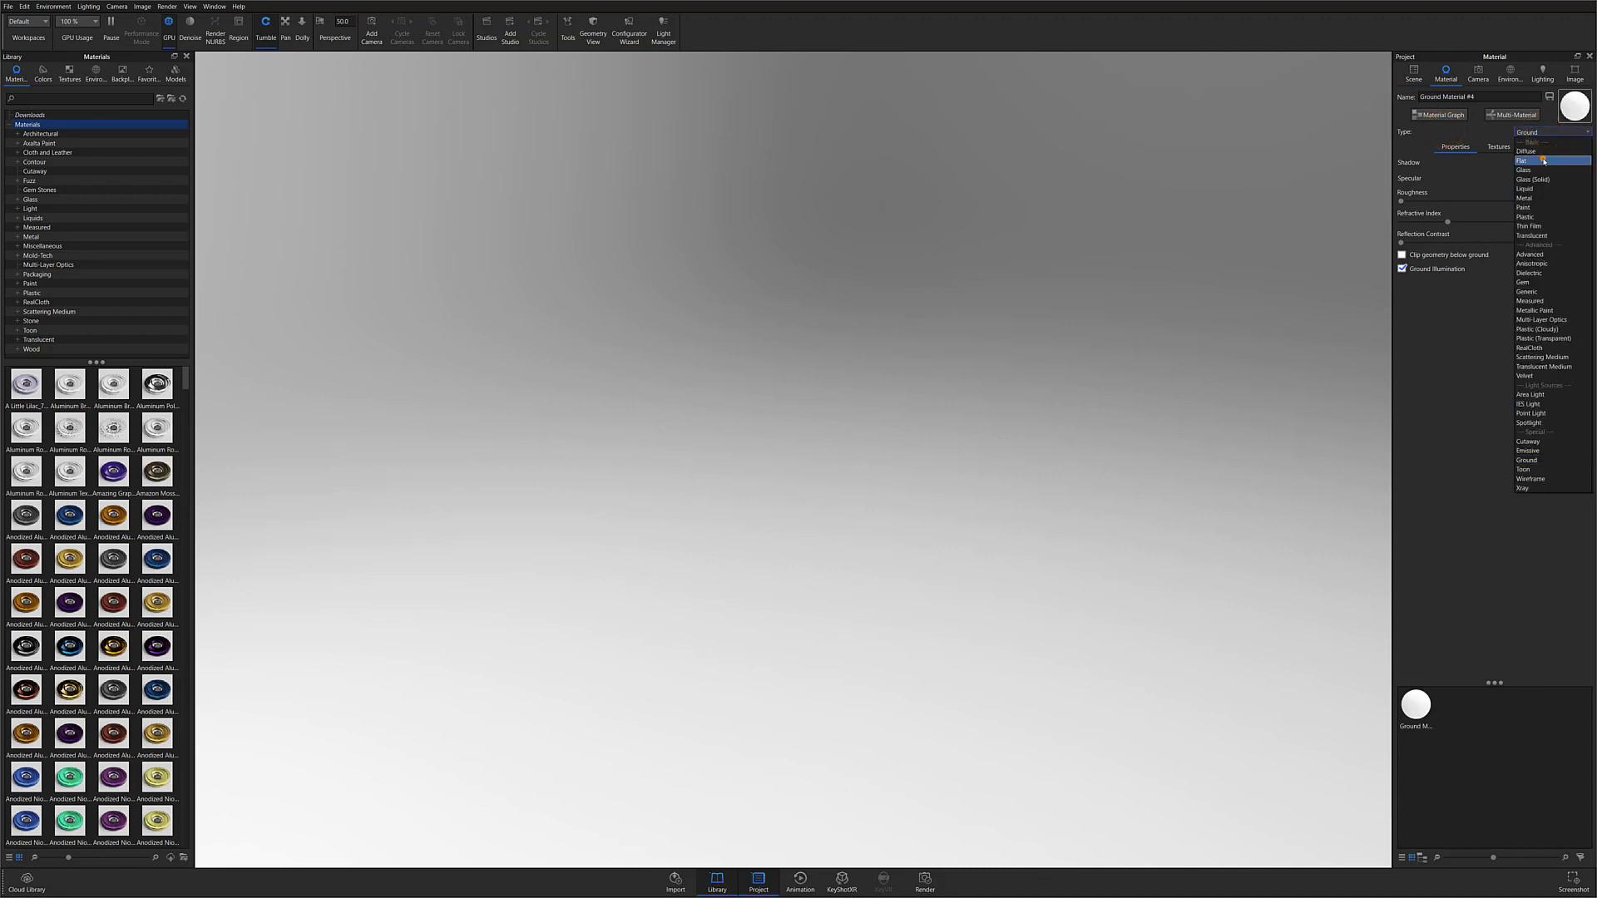
pyautogui.click(1545, 160)
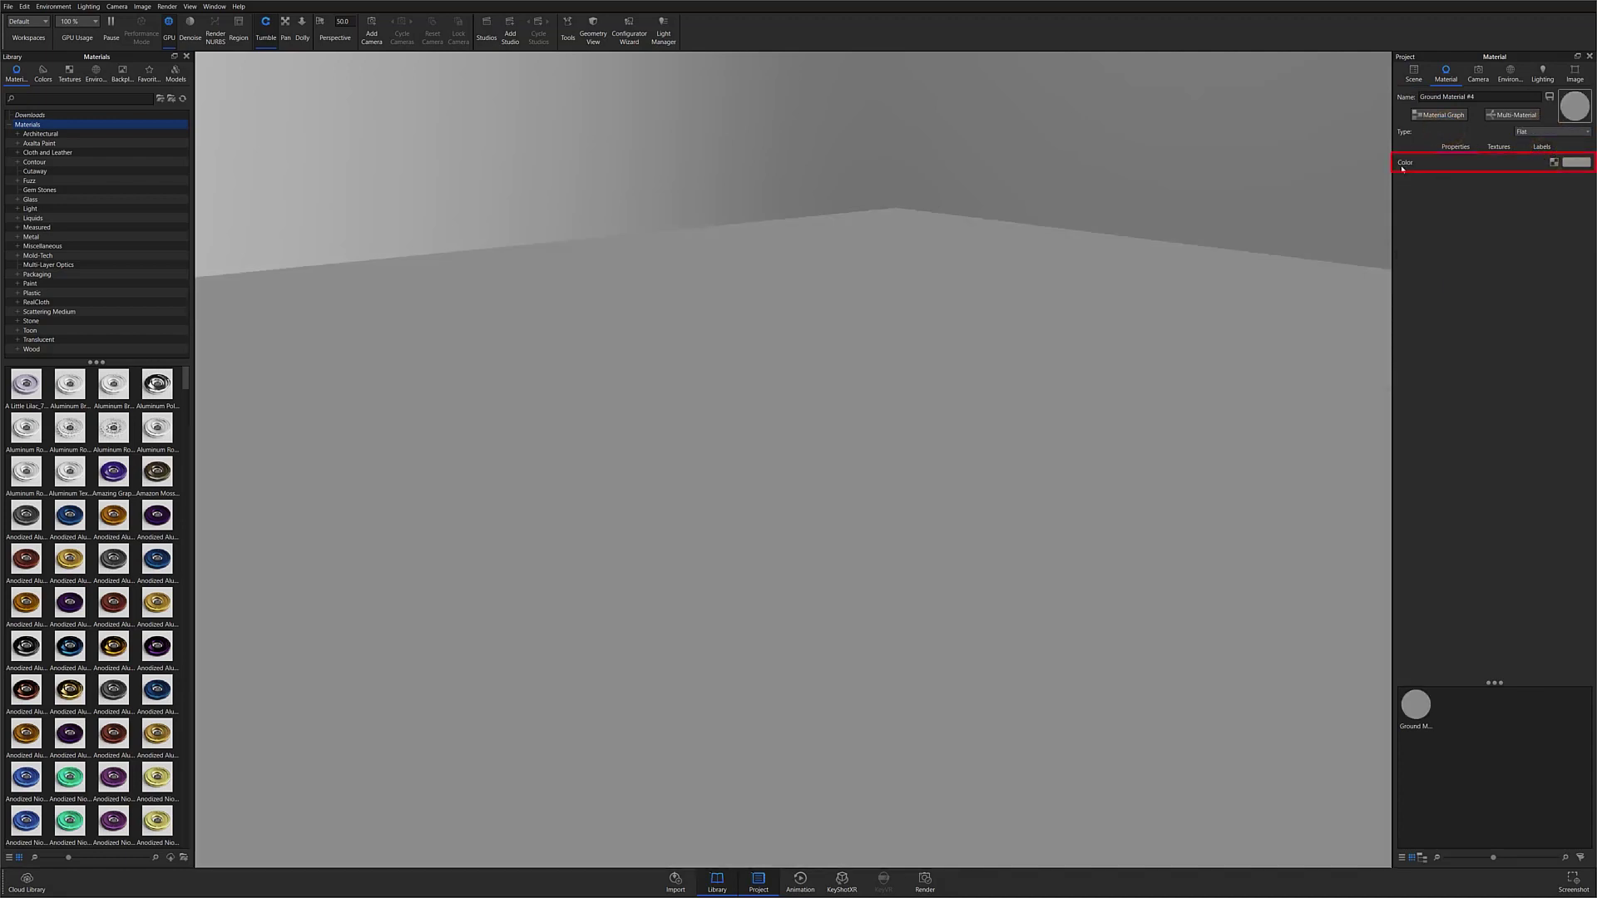
pyautogui.click(1554, 162)
pyautogui.click(1532, 381)
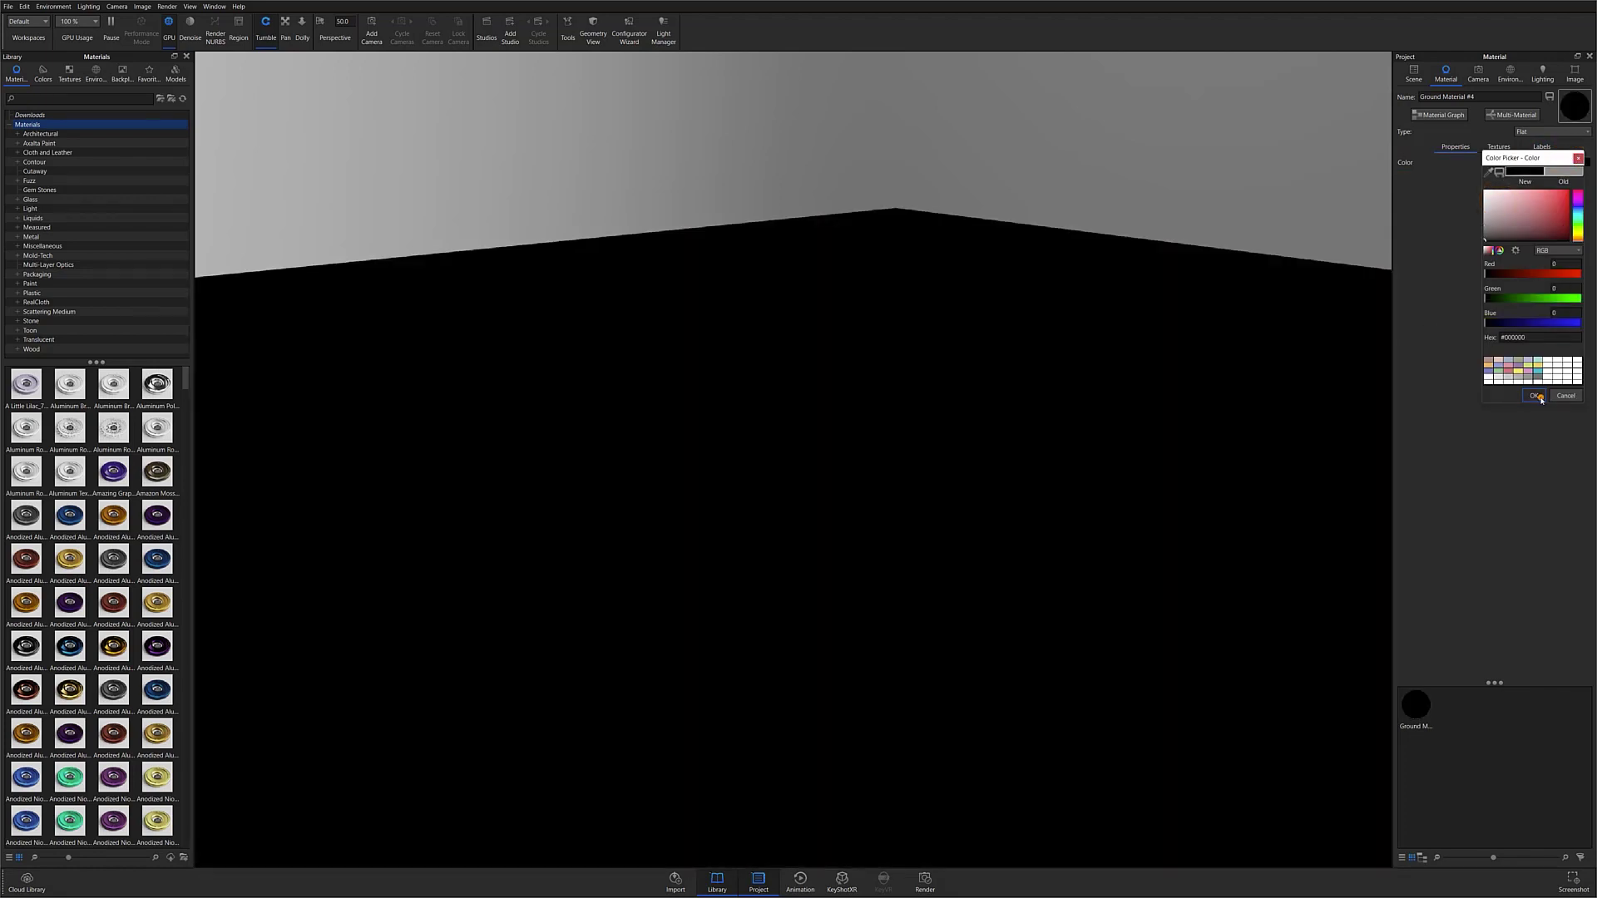
pyautogui.click(1535, 396)
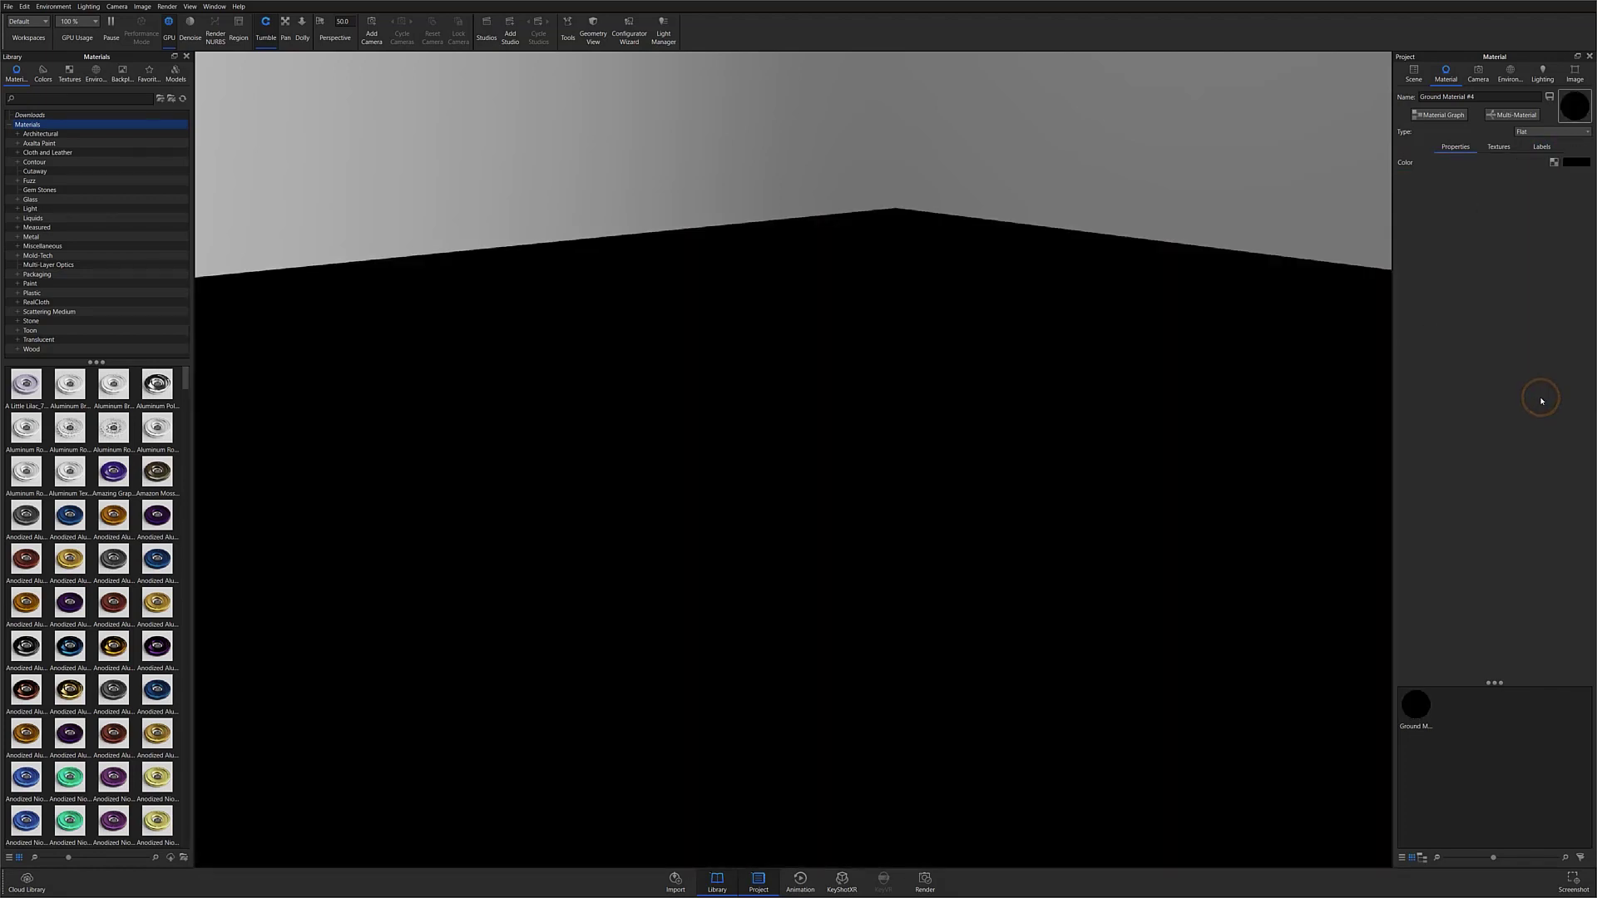
# Give the ground material an Occlusion opacity texture with Inverse Color map mode.
pyautogui.click(1497, 148)
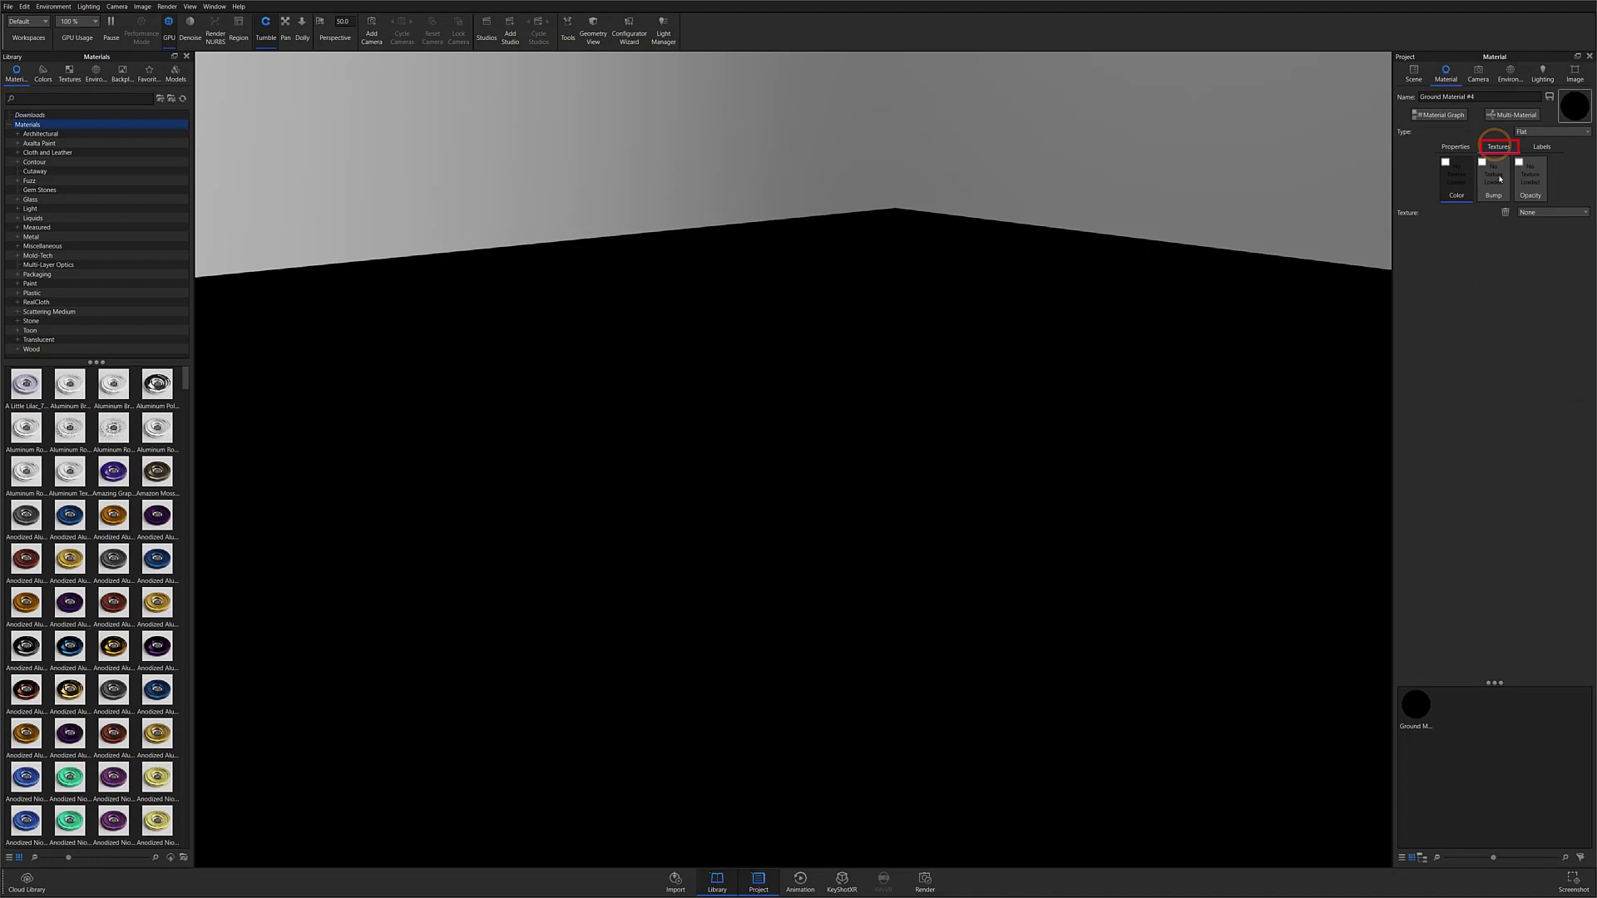
pyautogui.click(1537, 185)
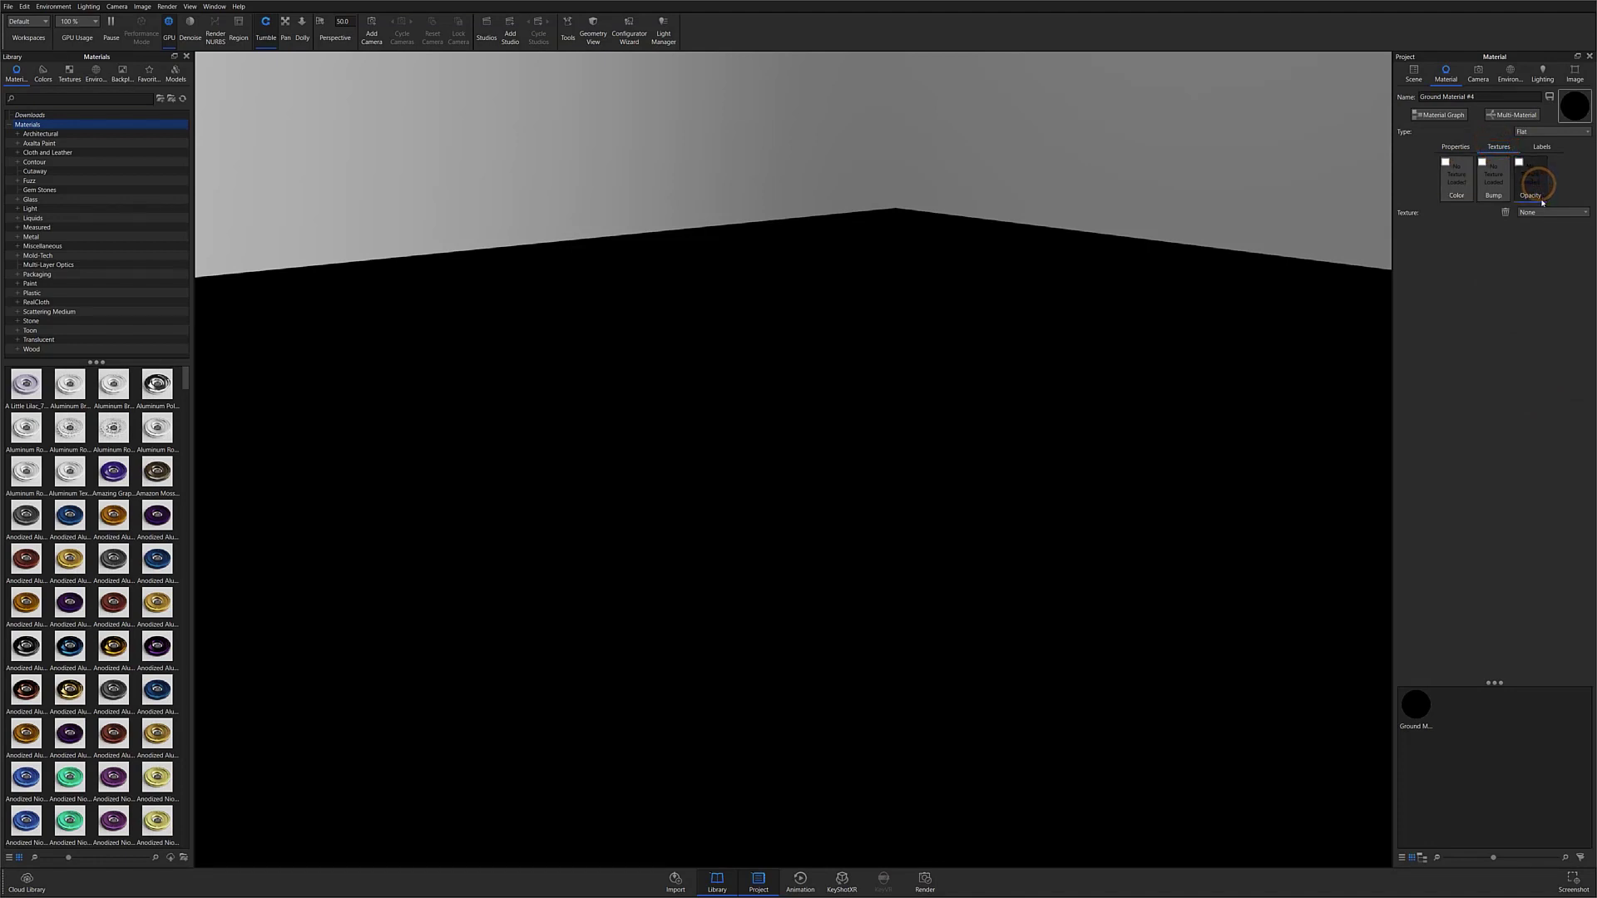
pyautogui.click(1540, 213)
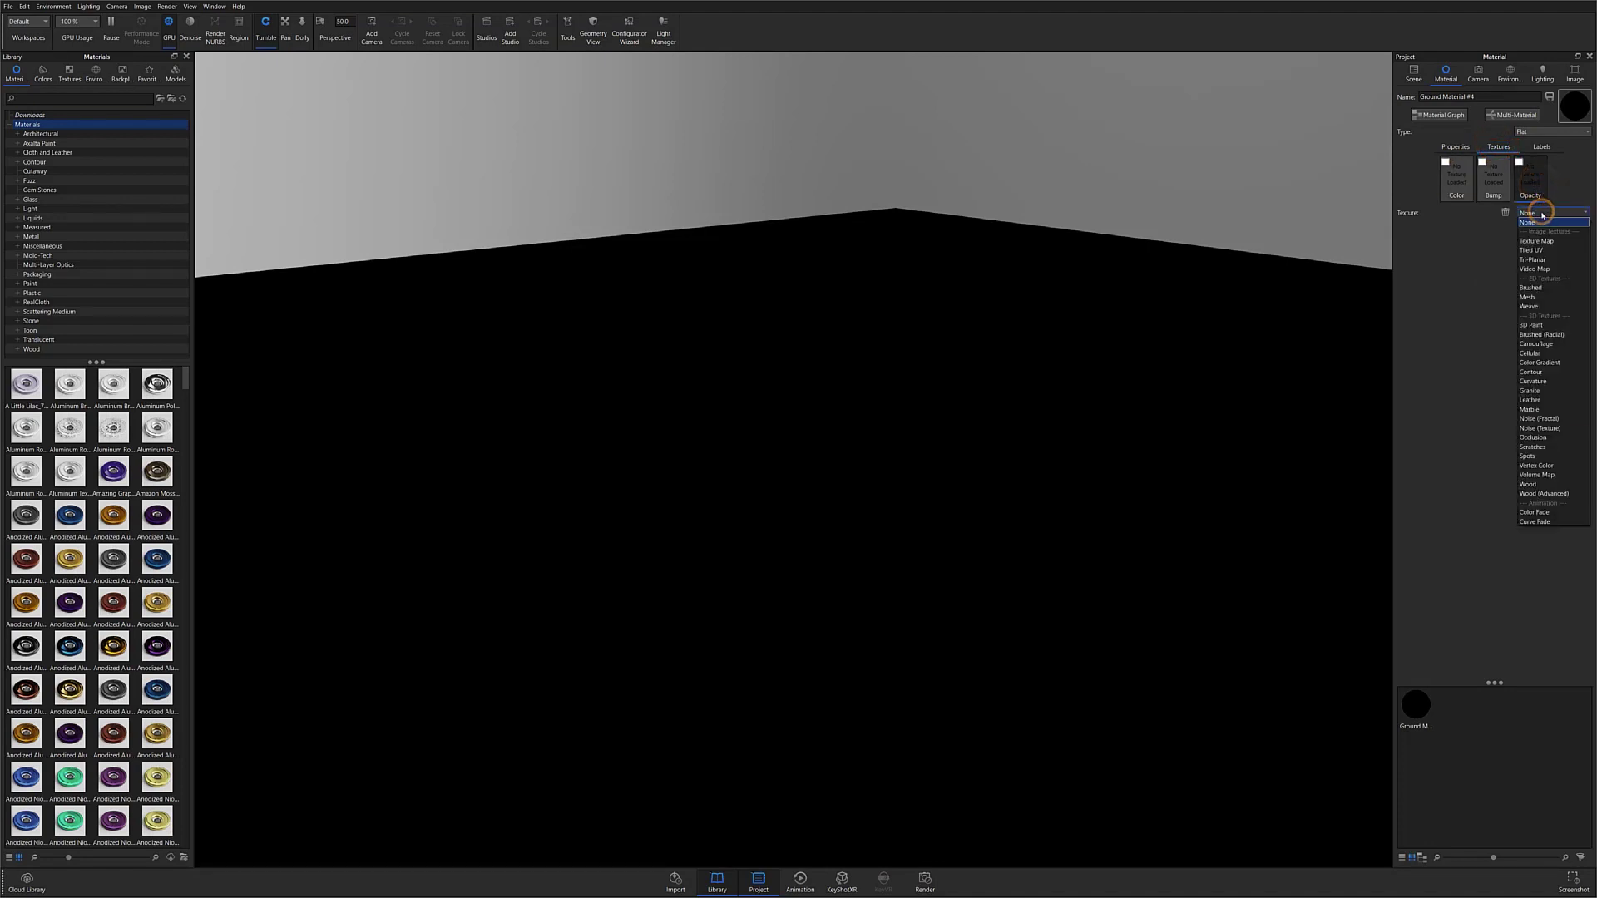
pyautogui.click(1539, 437)
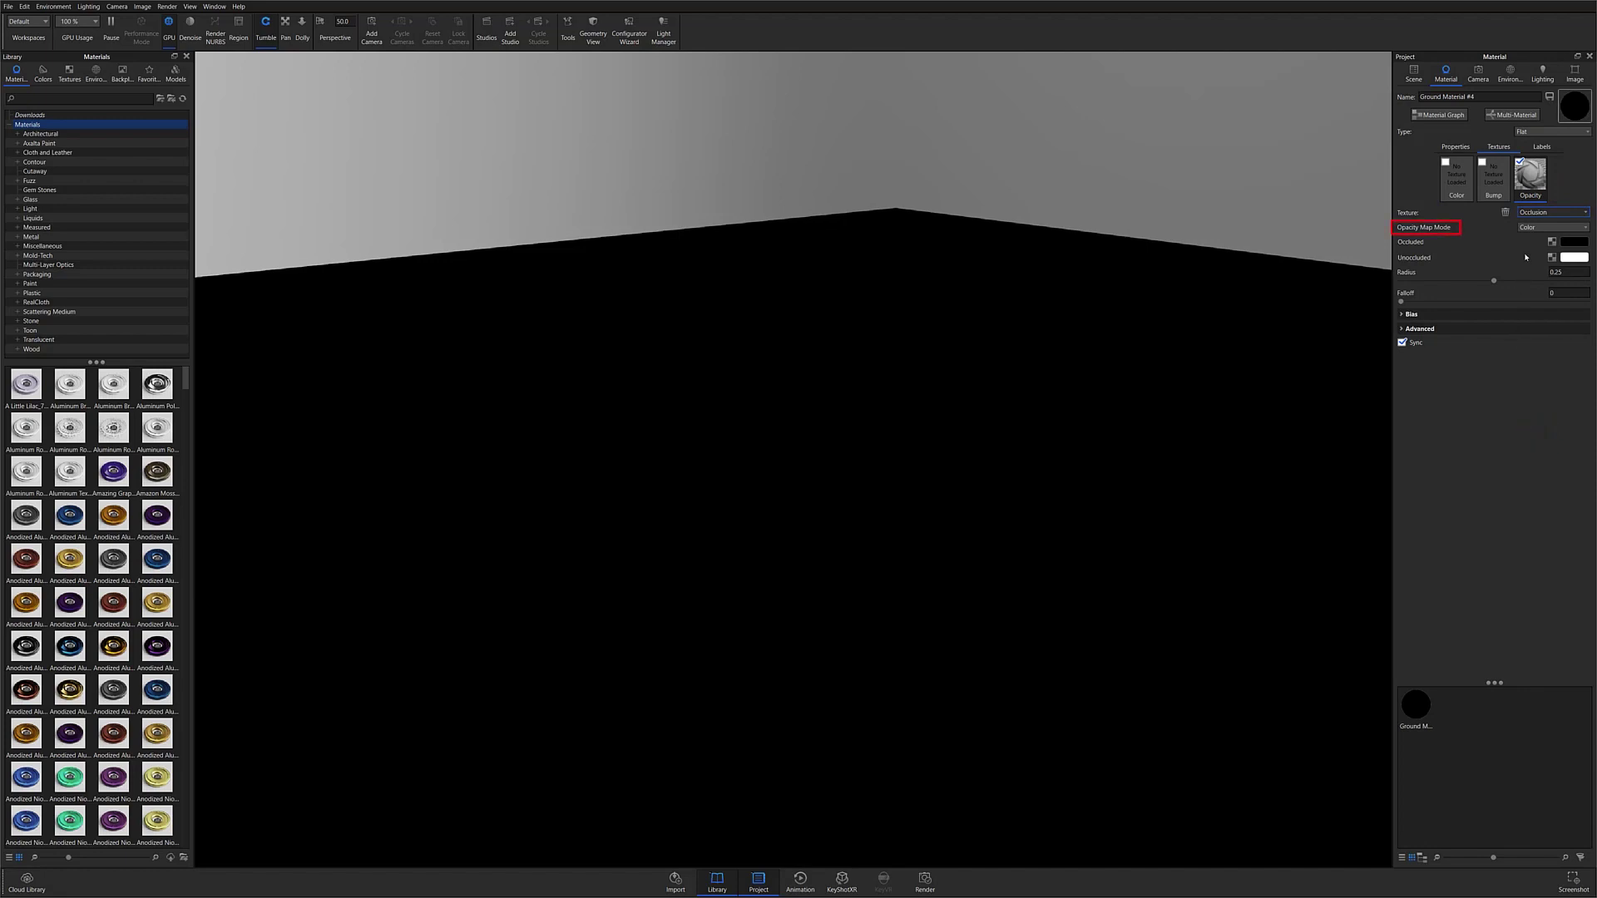
pyautogui.click(1528, 230)
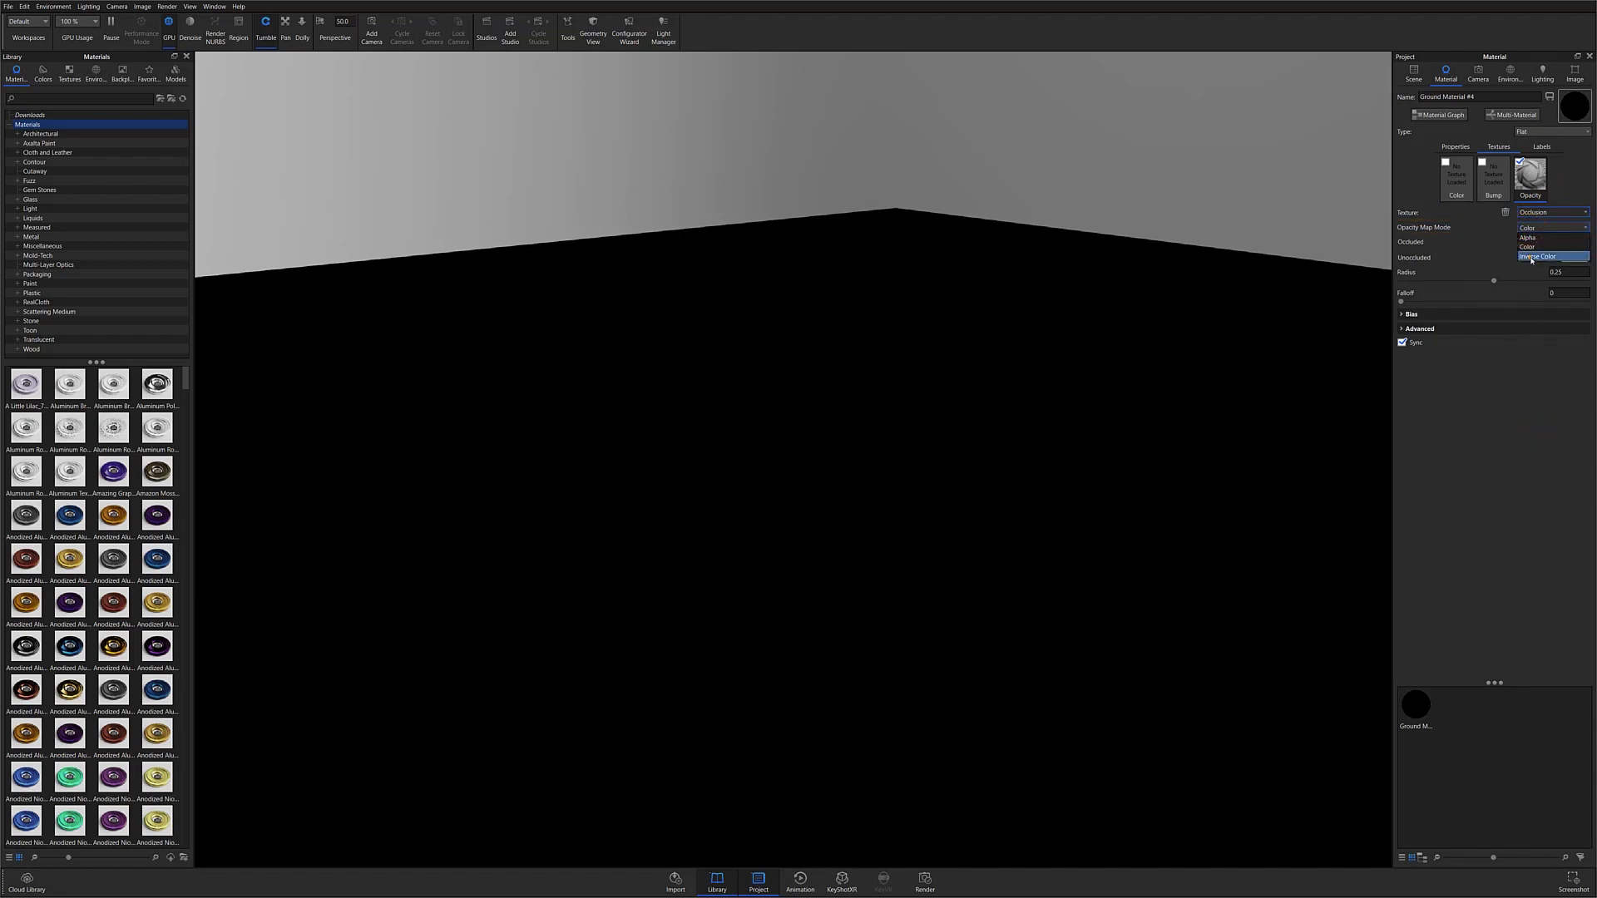
pyautogui.click(1533, 260)
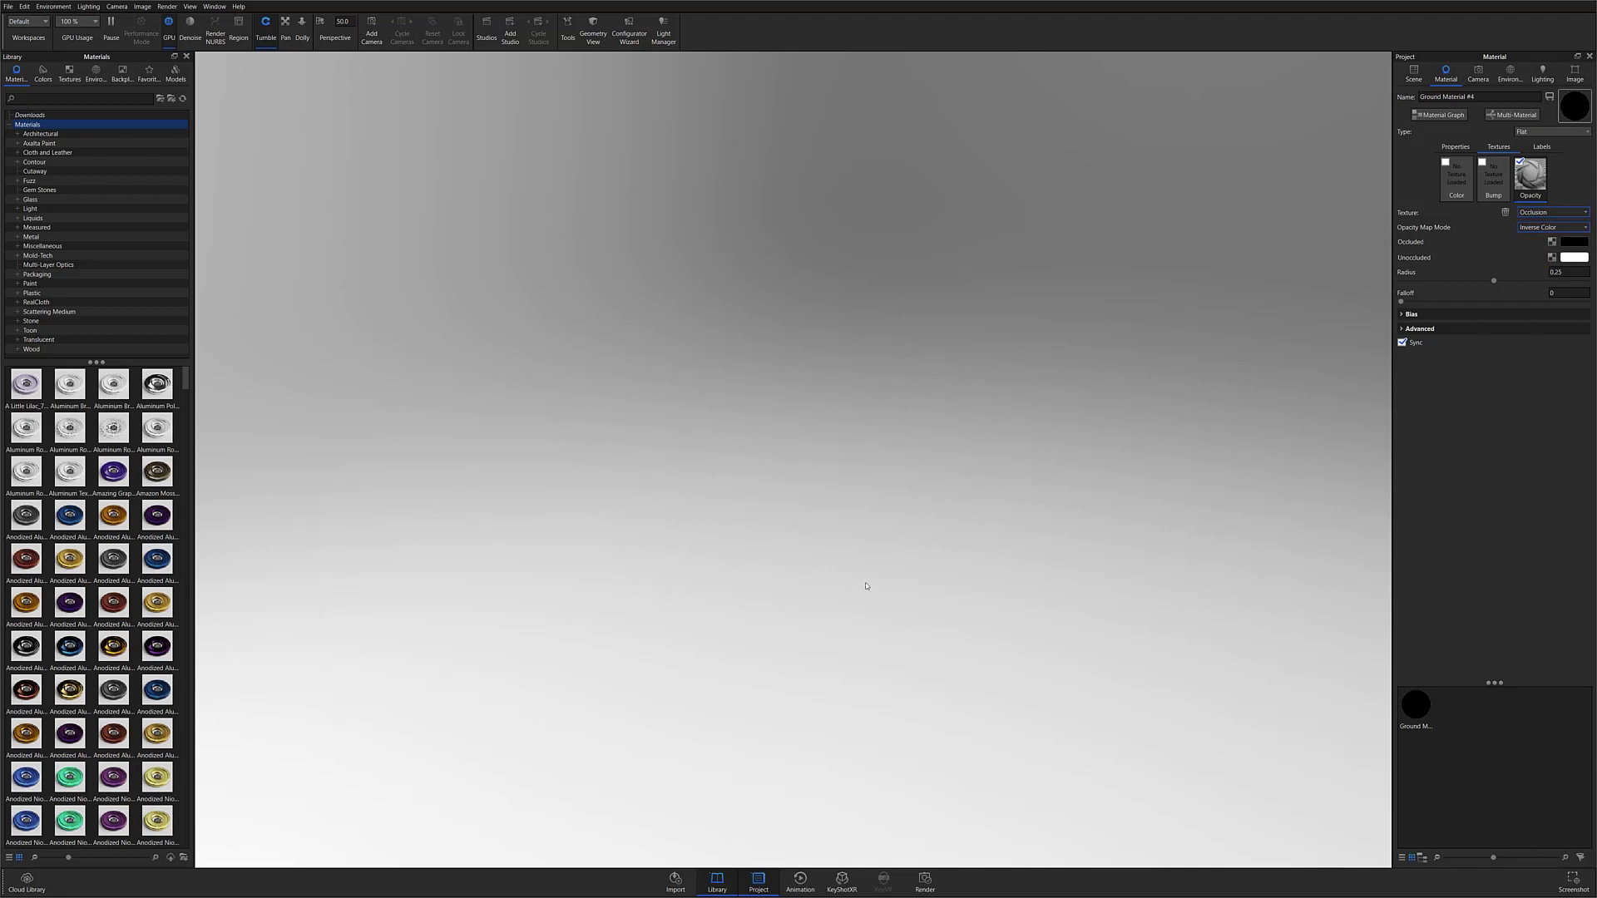
# Rename the Default model set to Ground.
pyautogui.click(1414, 73)
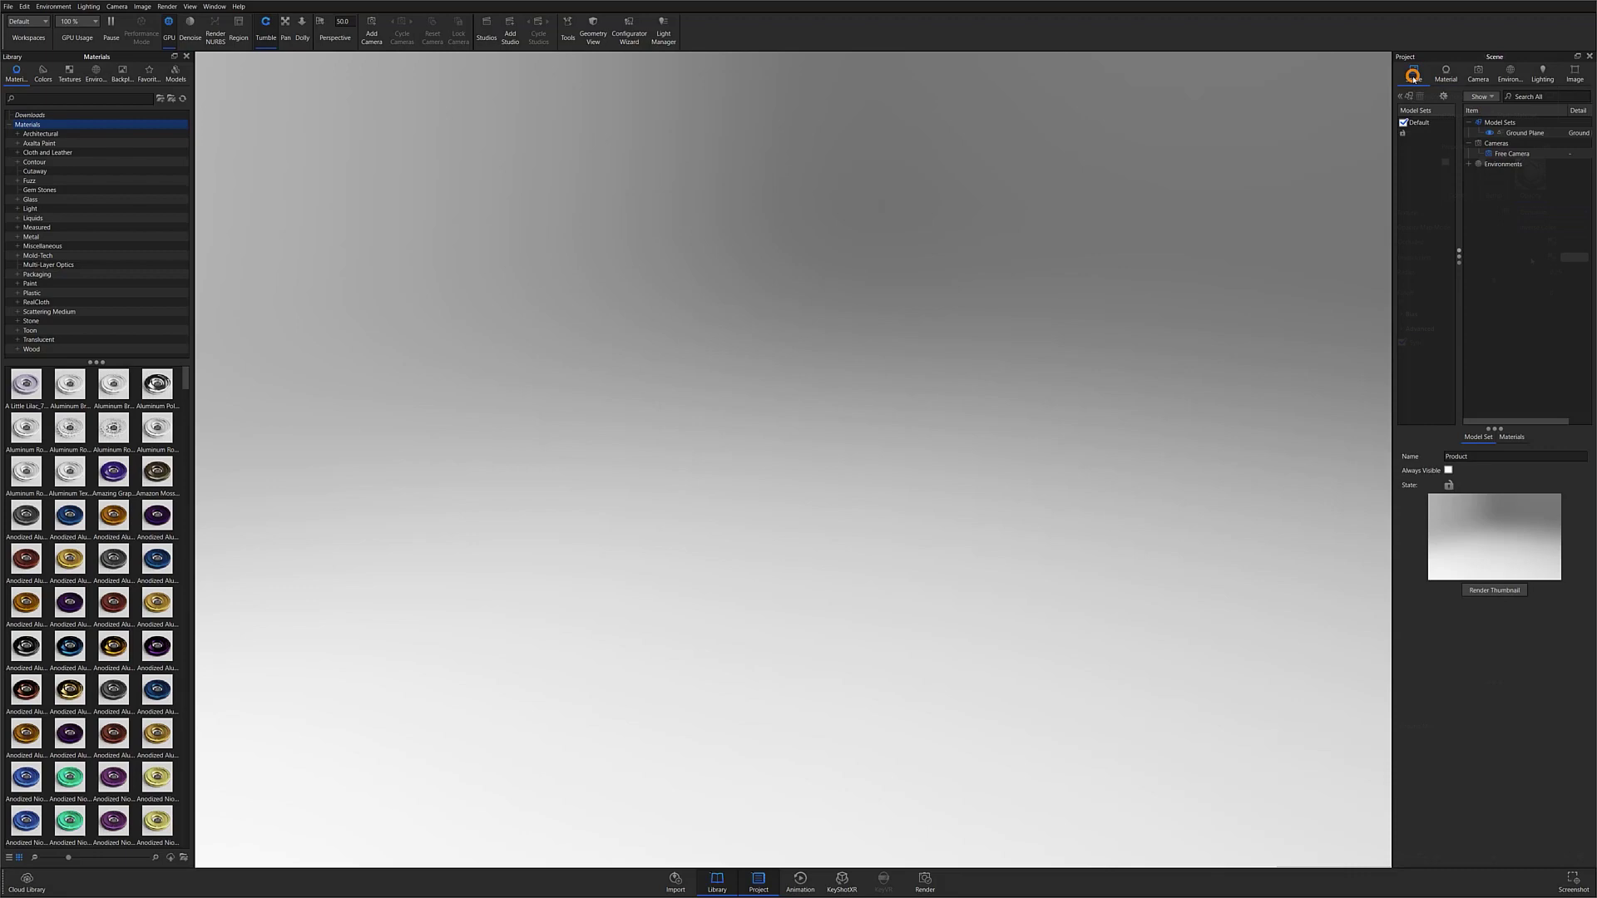
pyautogui.click(1417, 124)
pyautogui.rightClick(1419, 125)
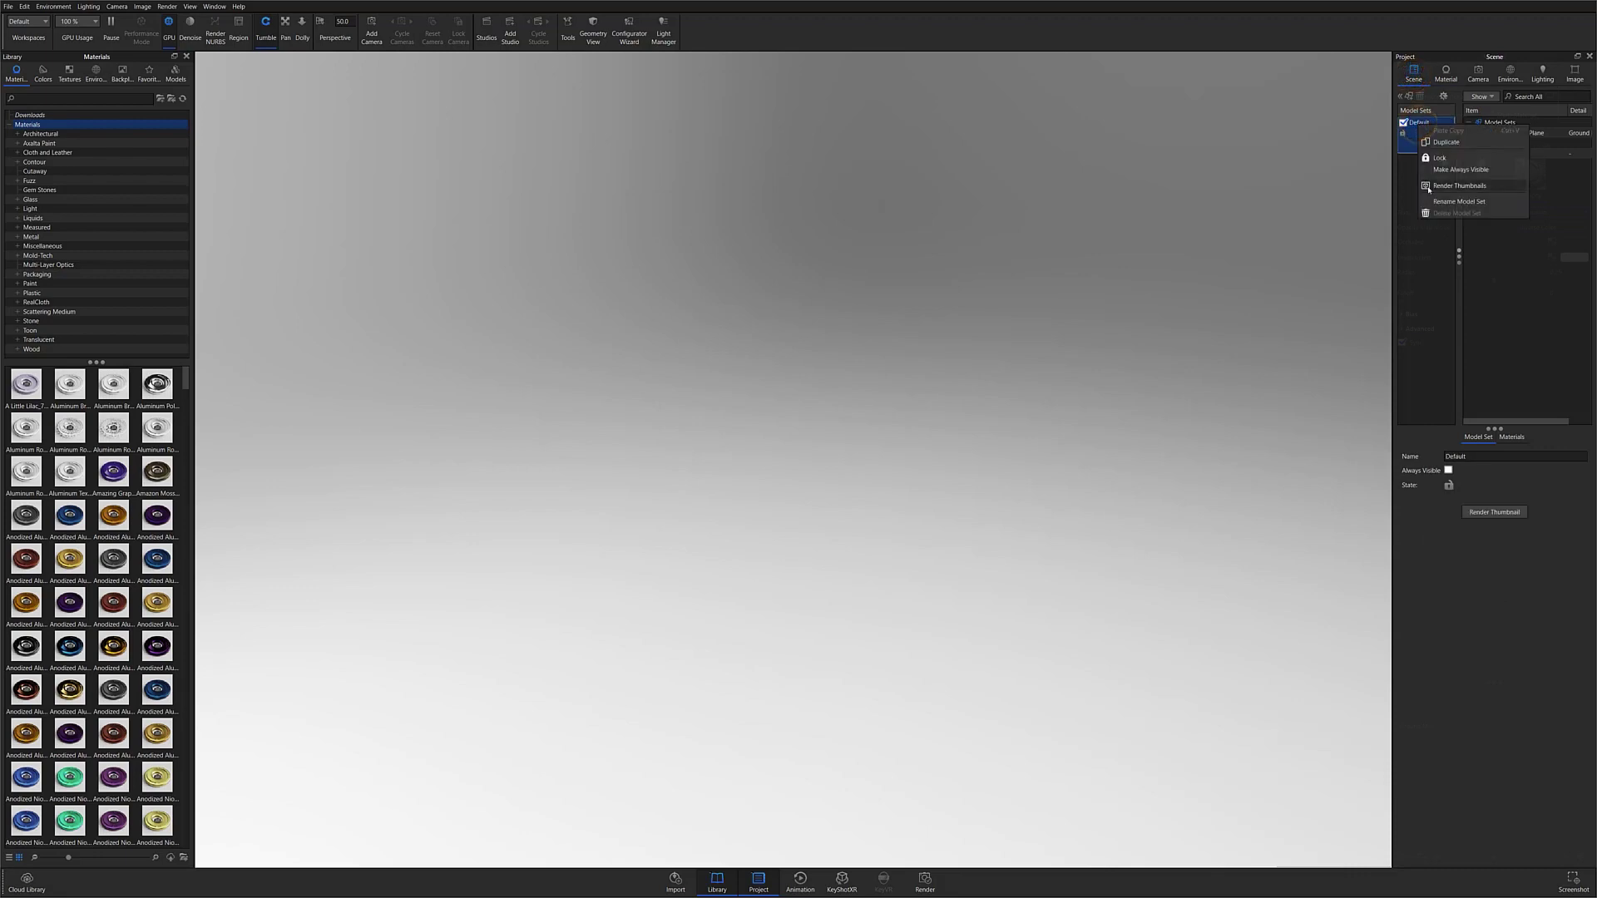
pyautogui.click(1457, 201)
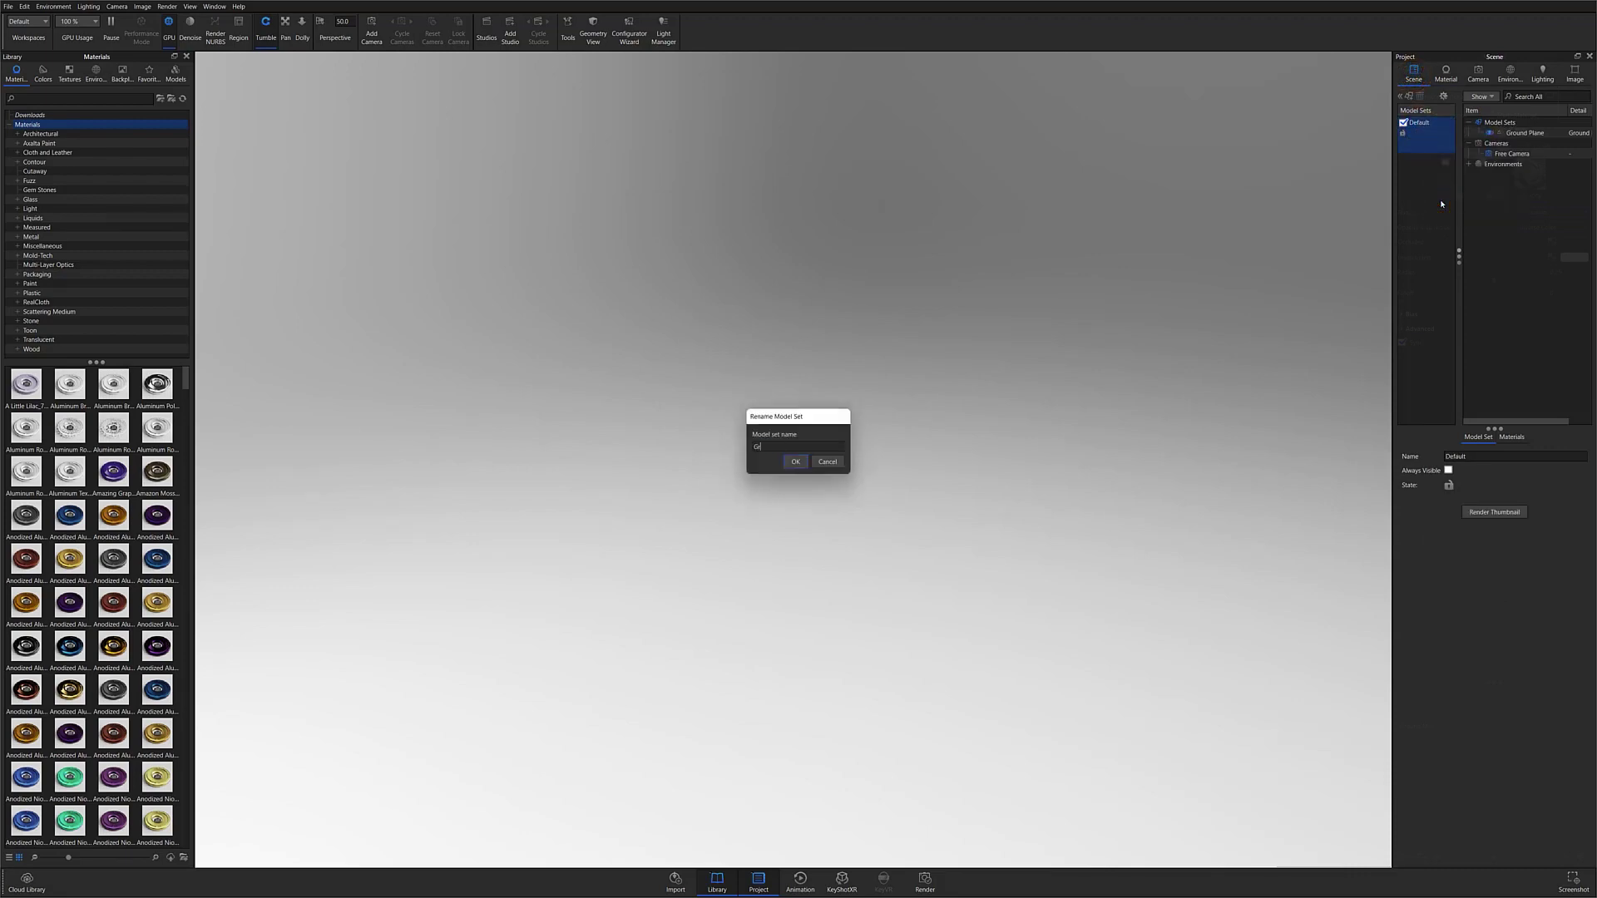
pyautogui.write('Ground')
pyautogui.press('Return')
pyautogui.rightClick(1442, 204)
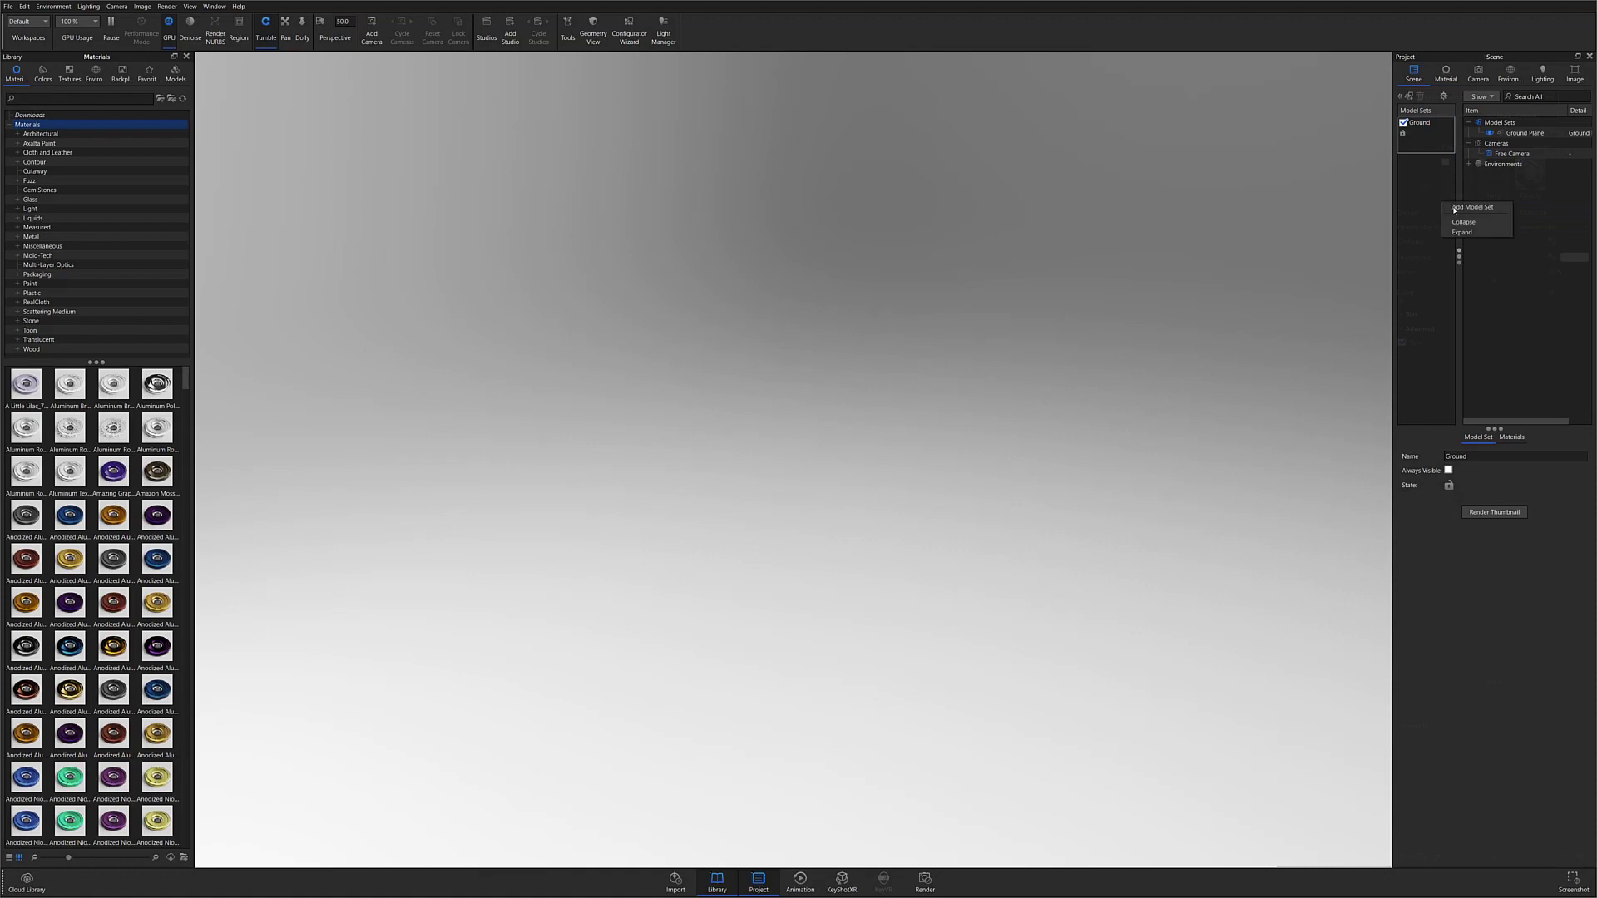
# Add a model set named Product with the Ground Plane unchecked.
pyautogui.click(1454, 208)
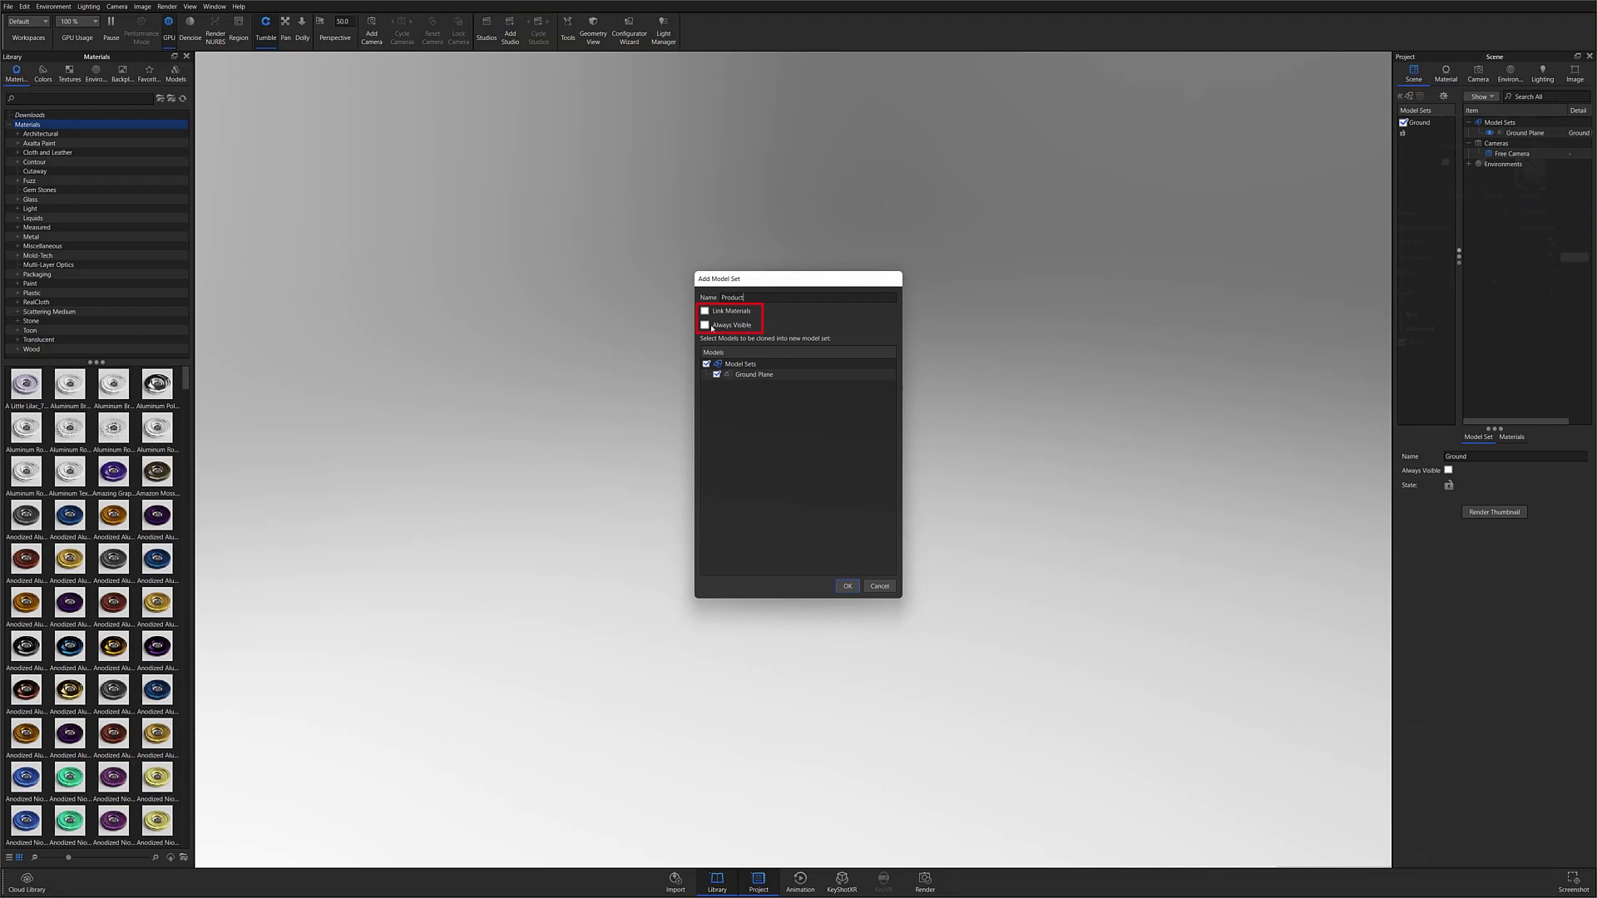
pyautogui.click(716, 374)
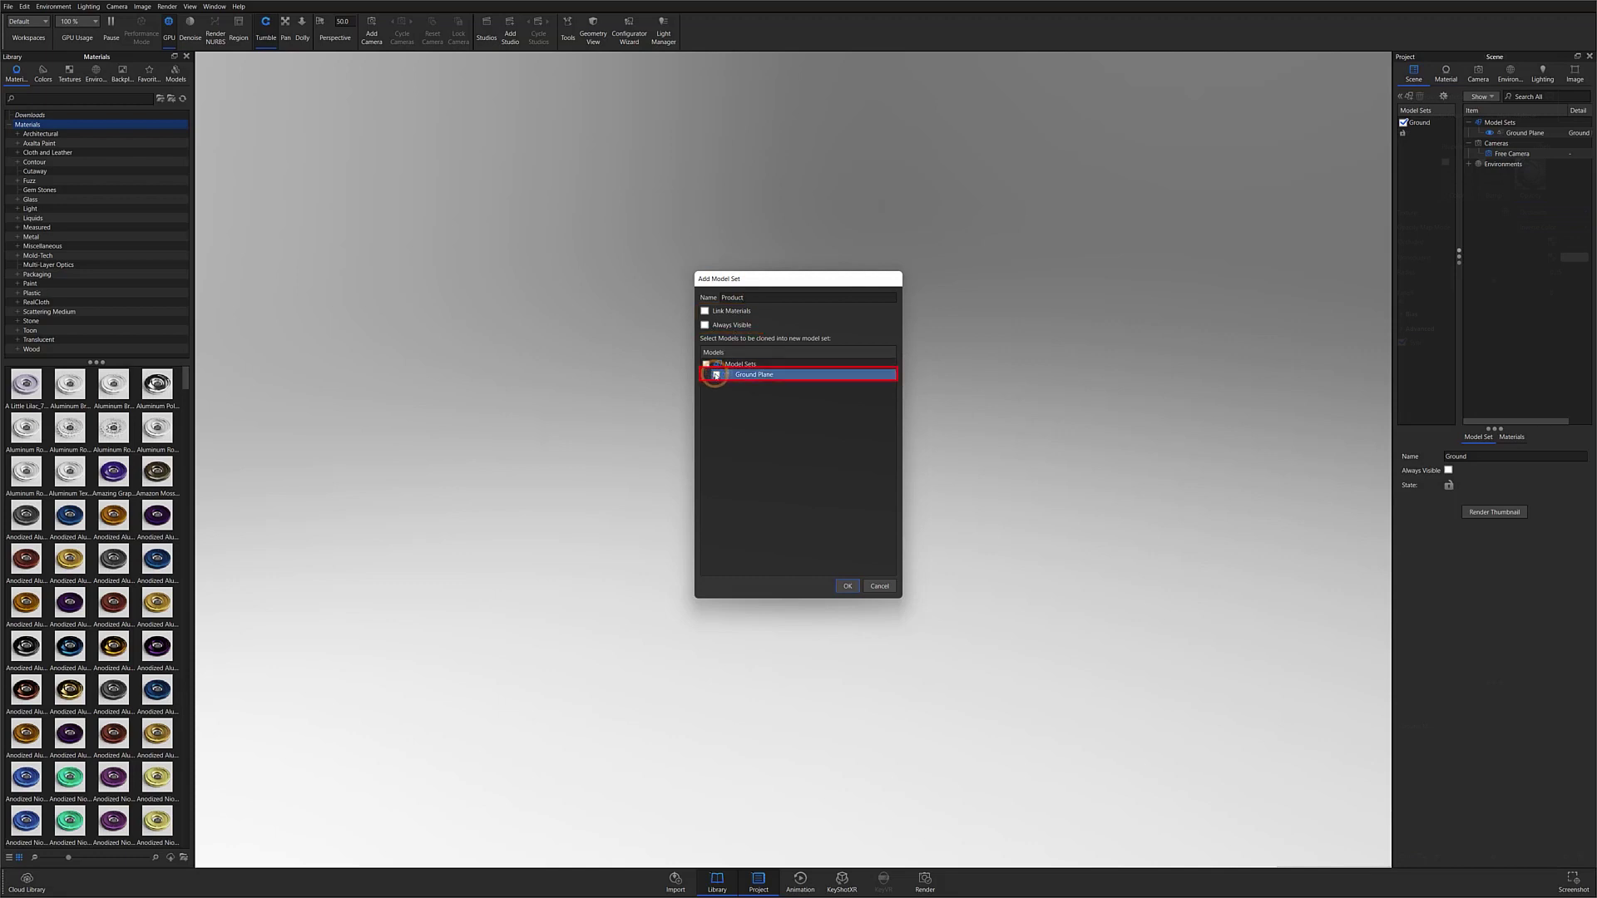
pyautogui.click(842, 586)
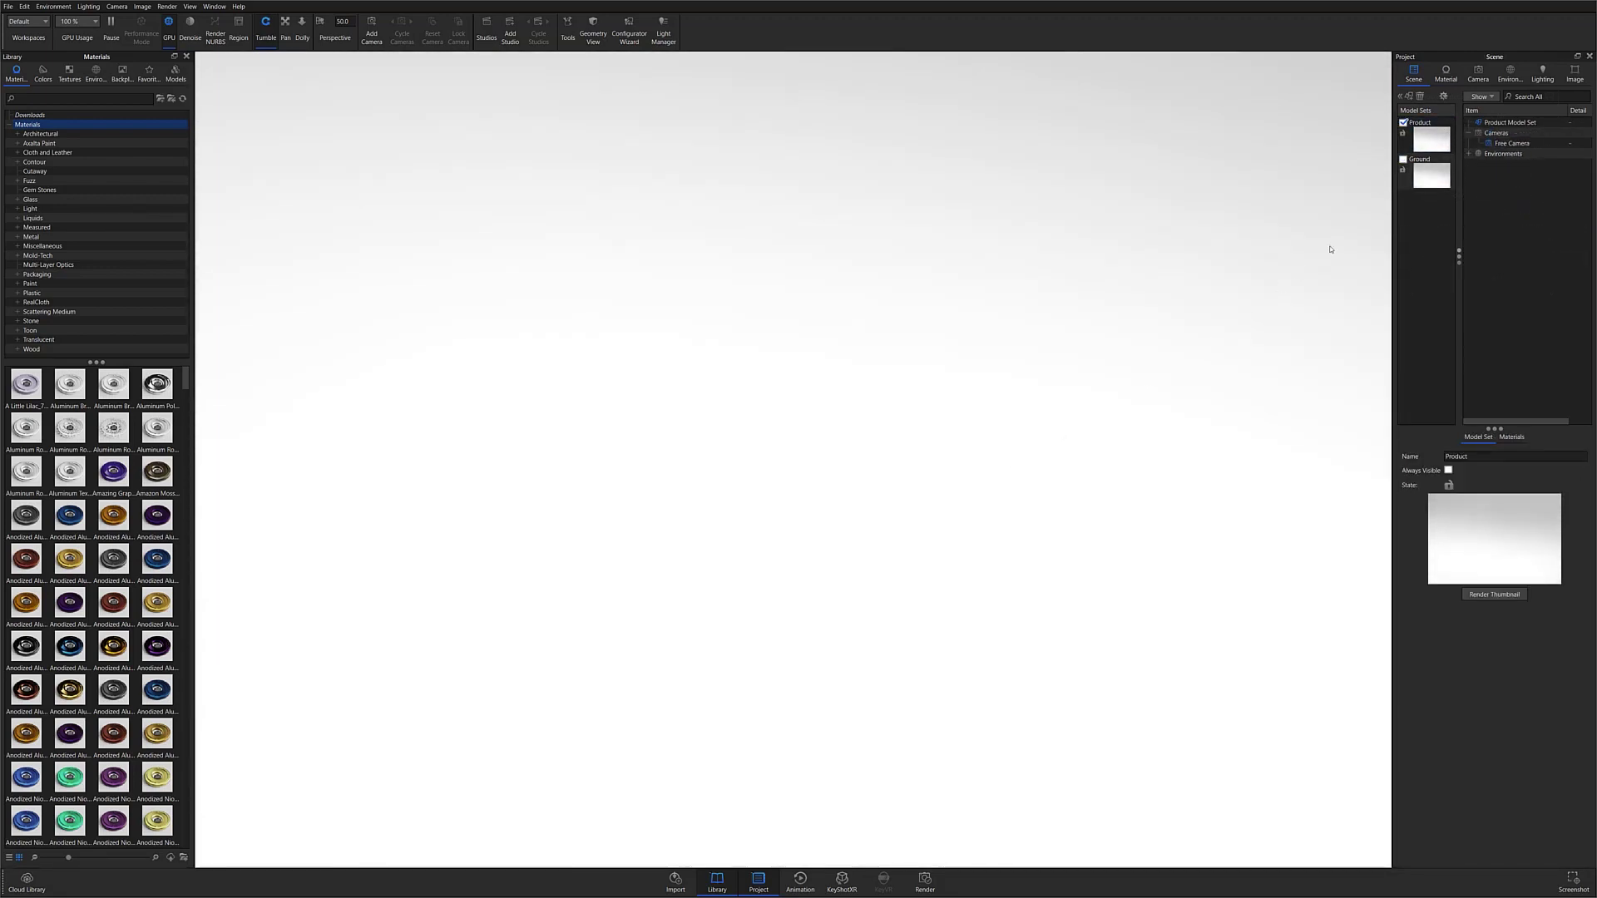
# With the Product set active, drag the Potted Succulent model from the library into the scene.
pyautogui.click(1404, 171)
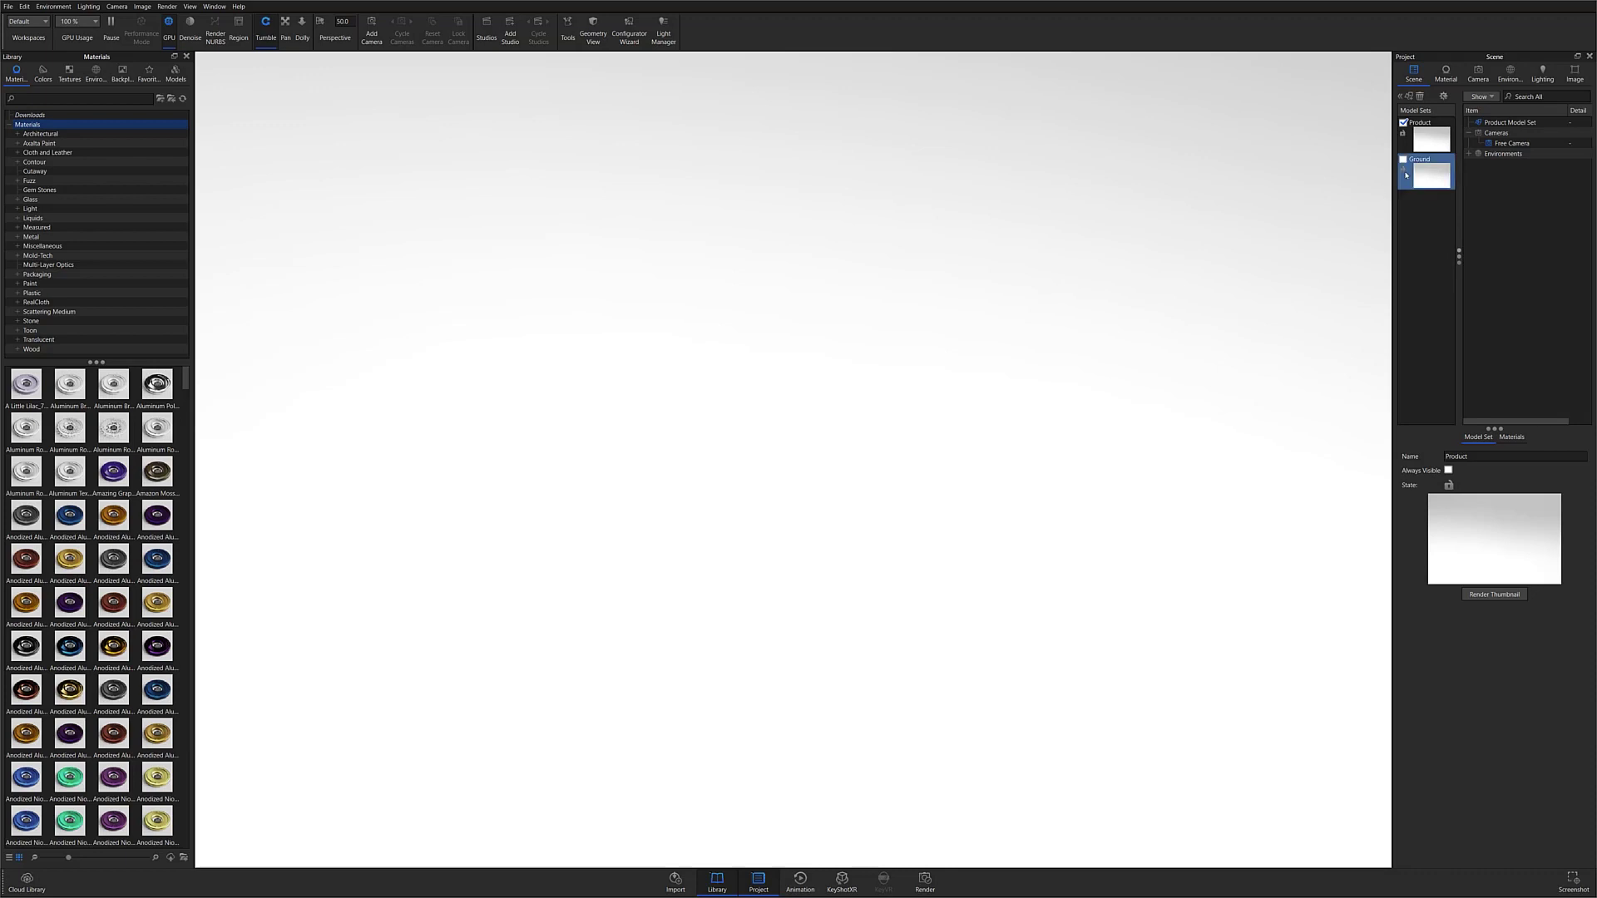
pyautogui.click(1429, 137)
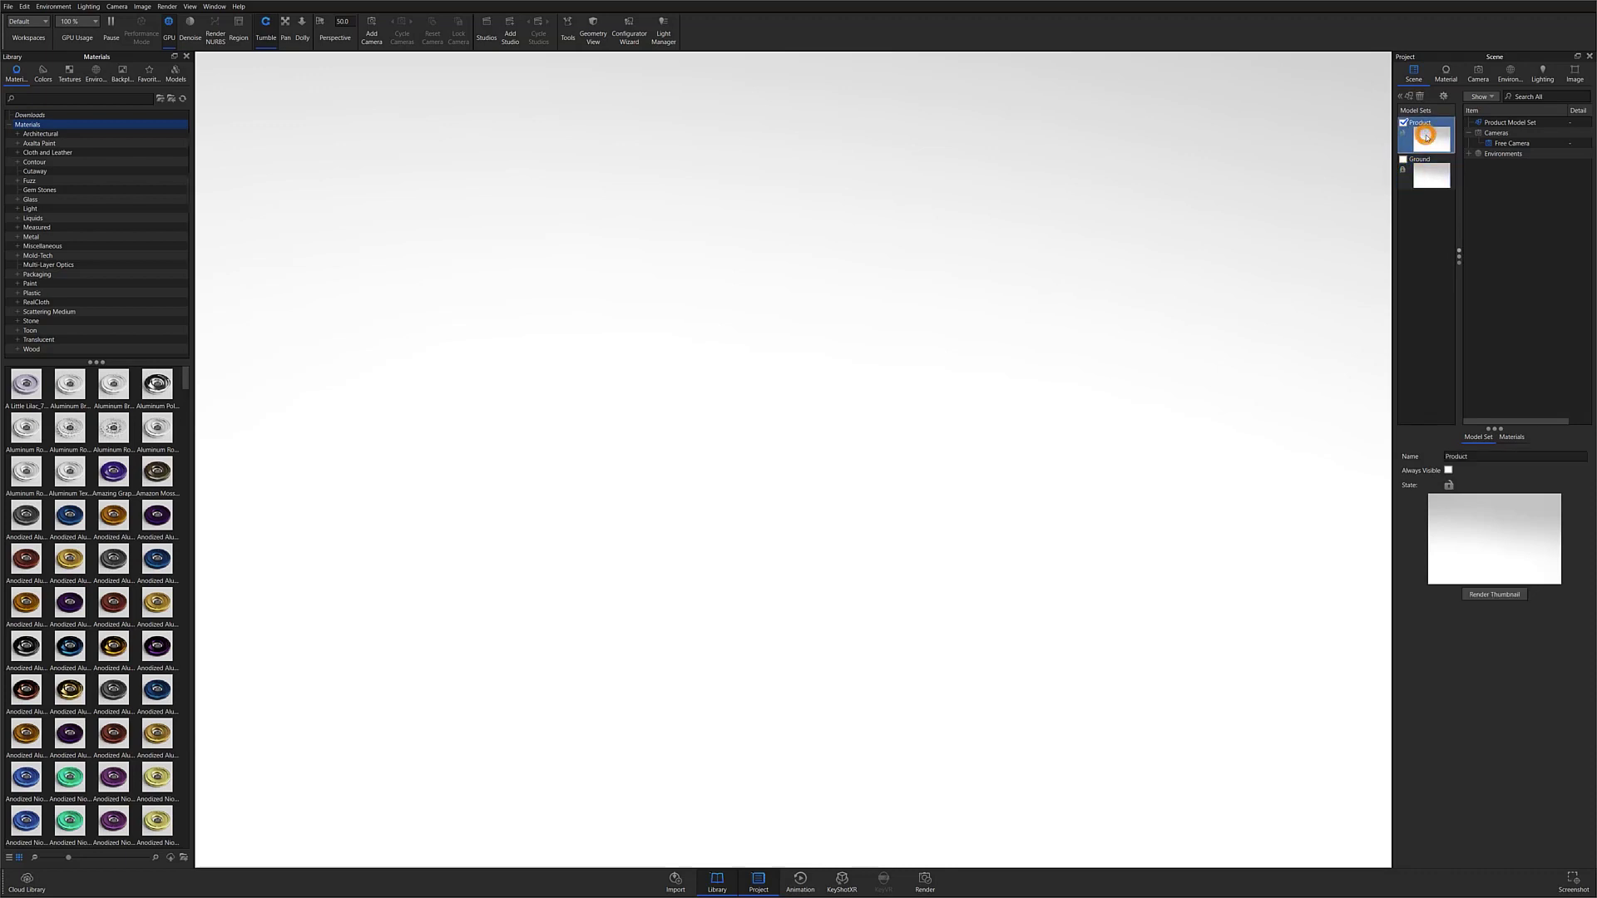
pyautogui.click(176, 73)
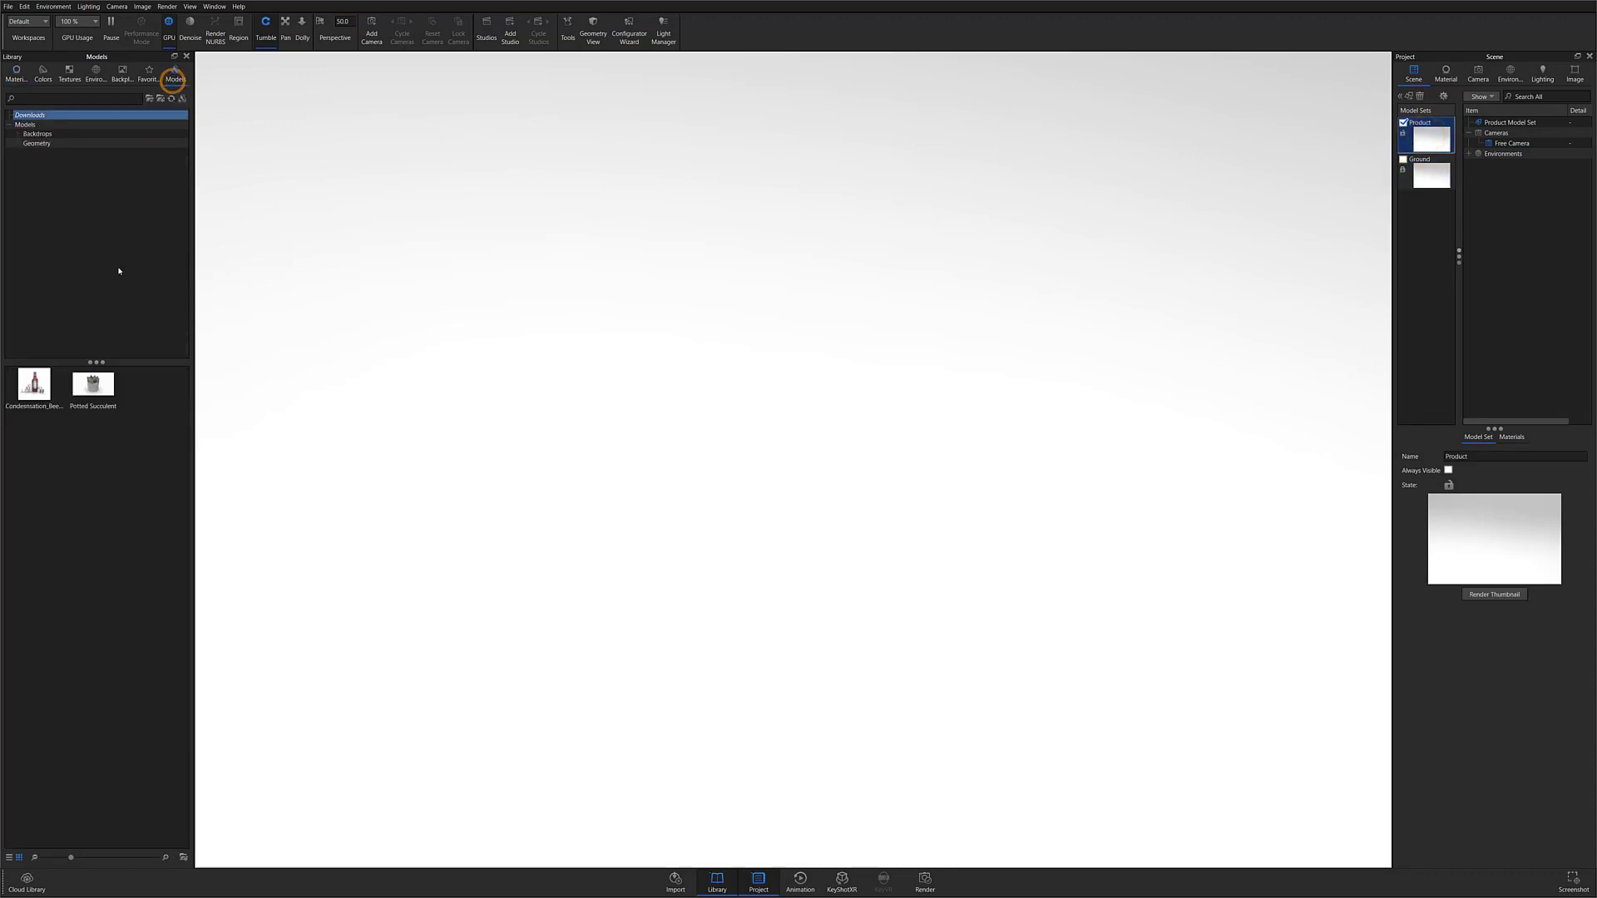
pyautogui.moveTo(82, 396); pyautogui.dragTo(791, 499)
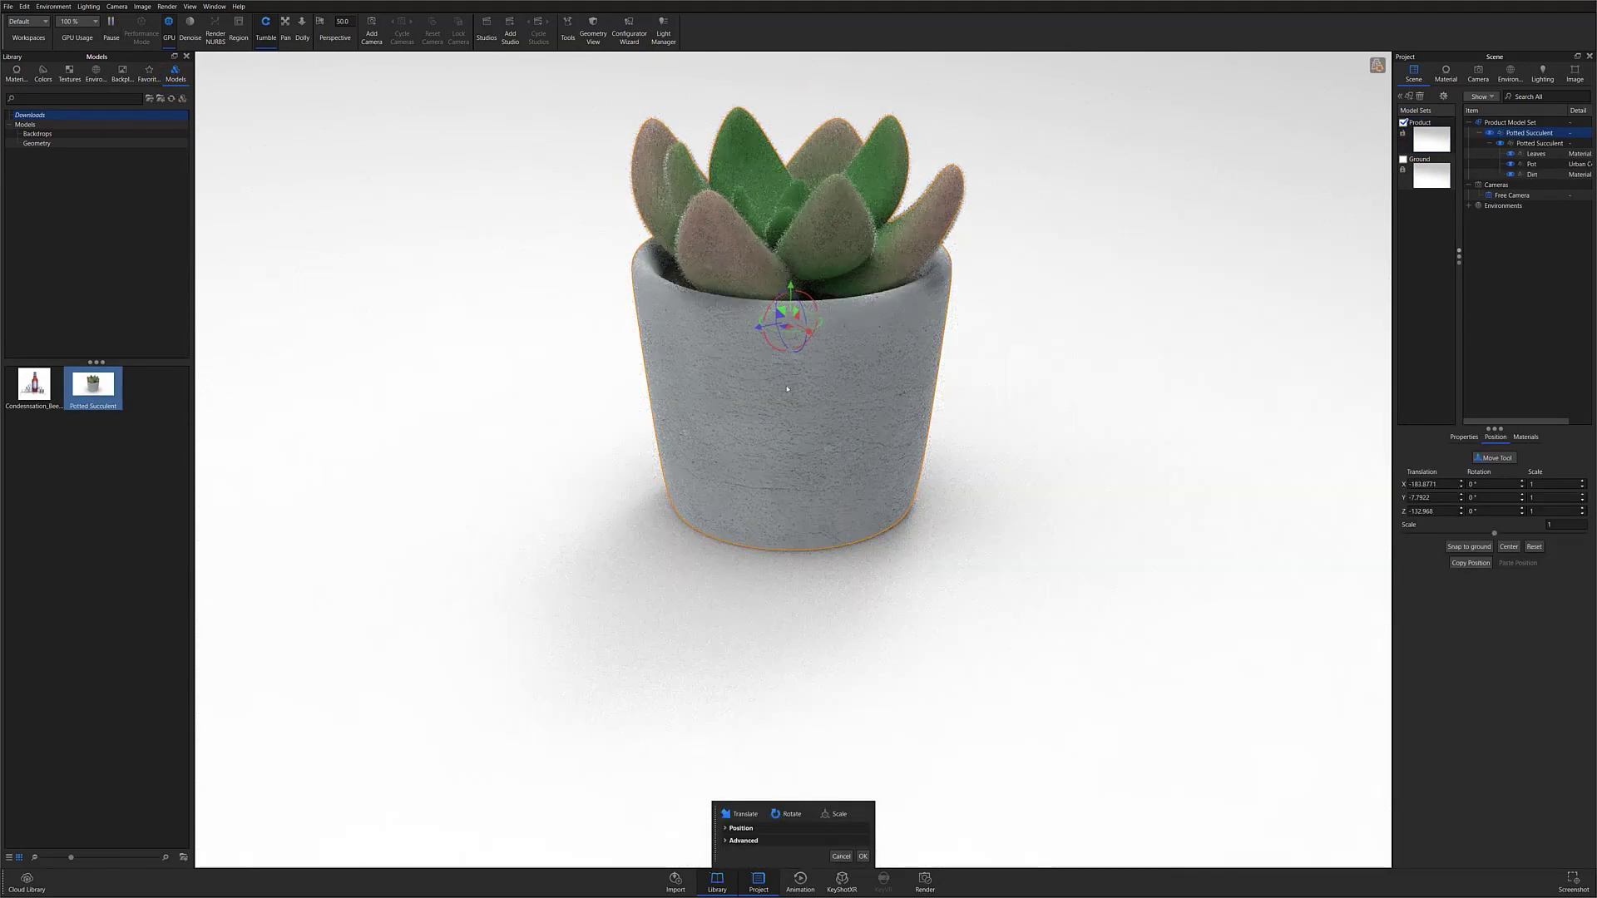
# Tumble the view and set the camera target on the pot.
pyautogui.moveTo(823, 625); pyautogui.dragTo(826, 535)
pyautogui.rightClick(826, 534)
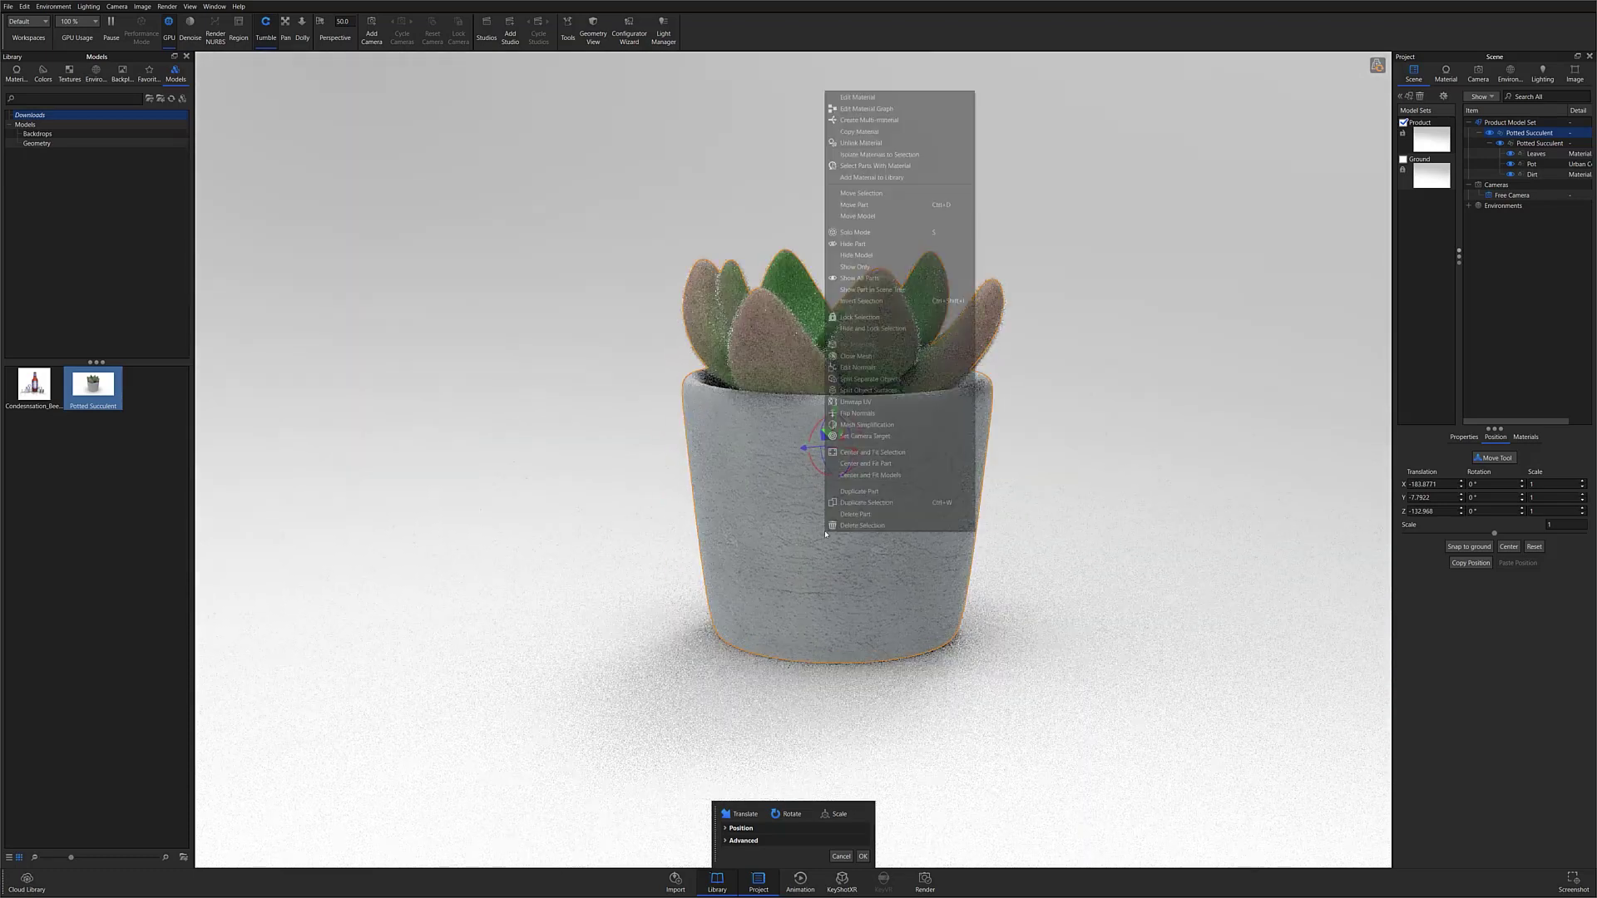
pyautogui.click(865, 435)
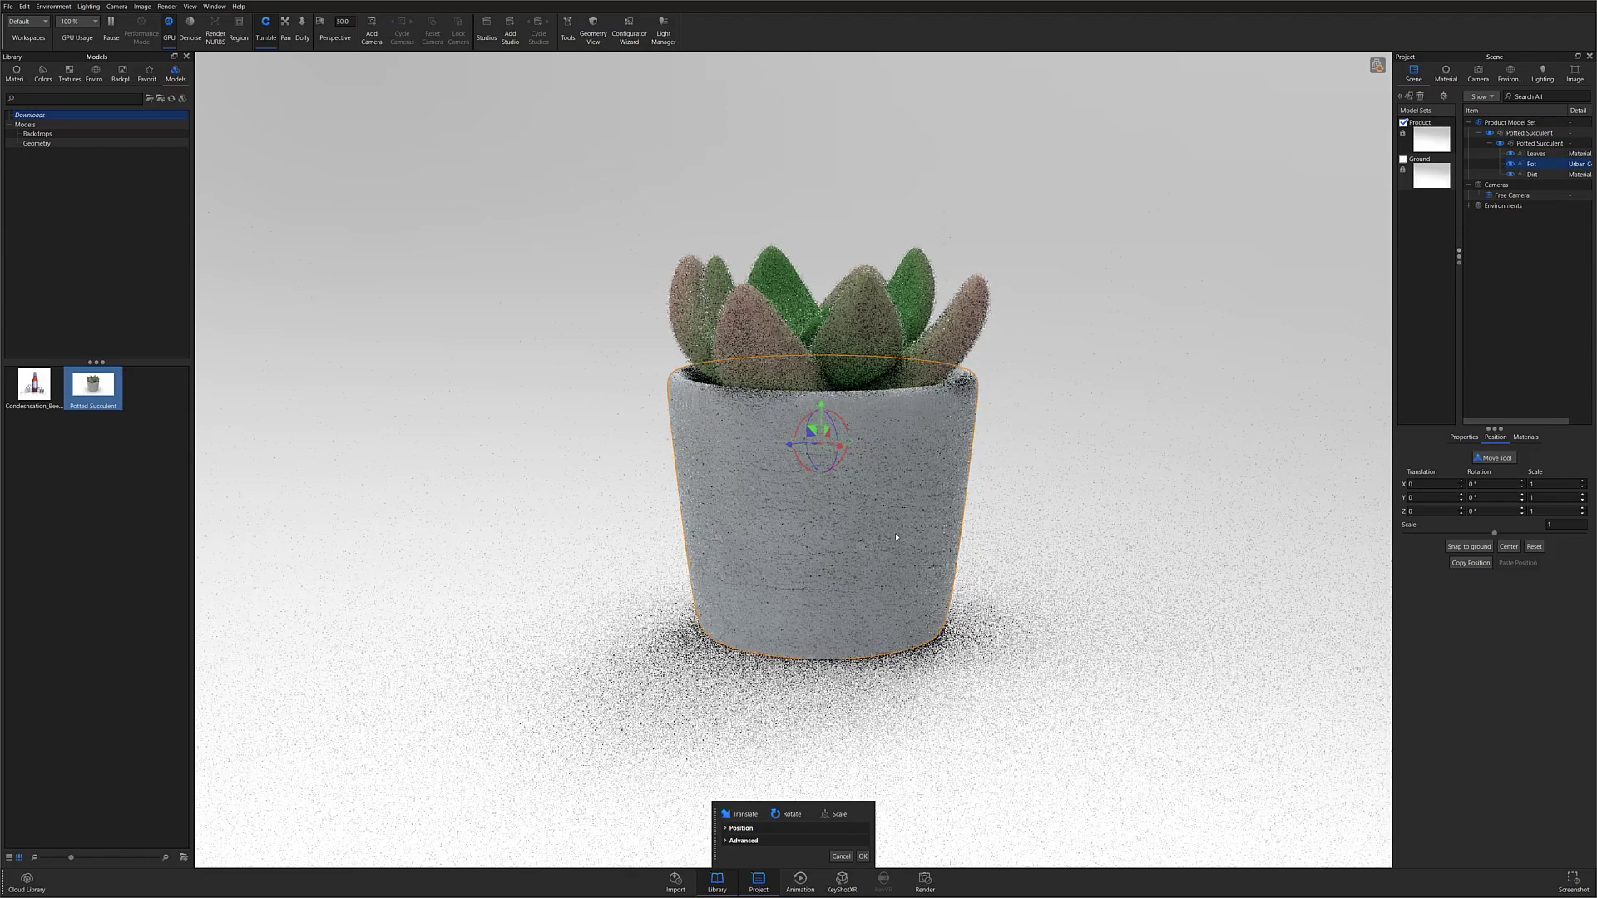
# Render fresh thumbnails for the Product and Ground model sets.
pyautogui.rightClick(1433, 137)
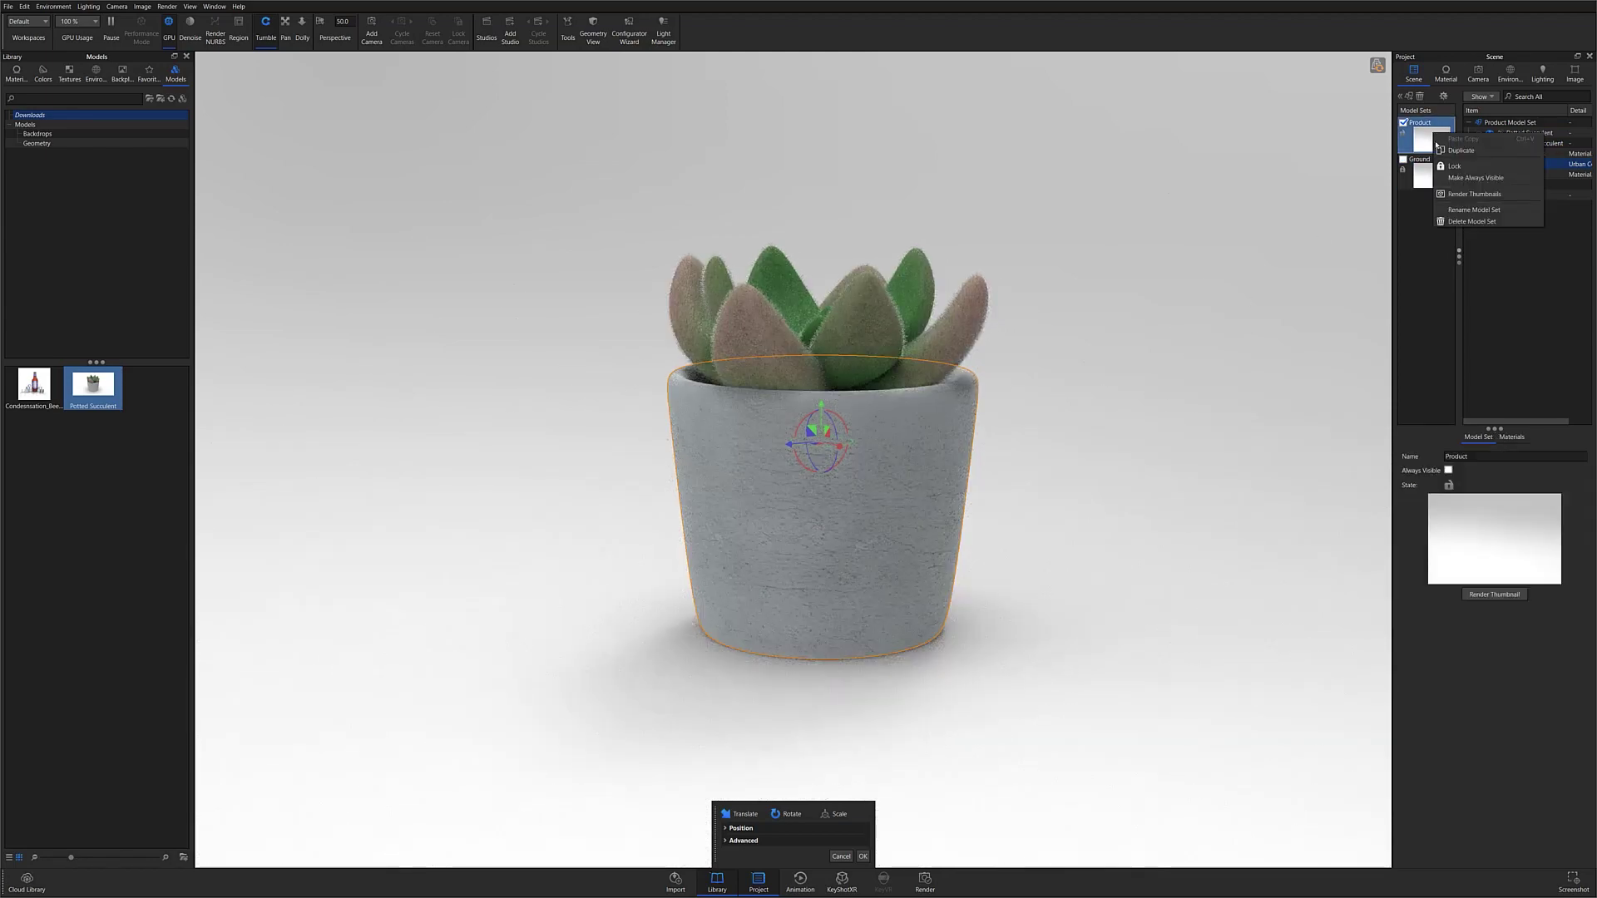
pyautogui.click(1468, 194)
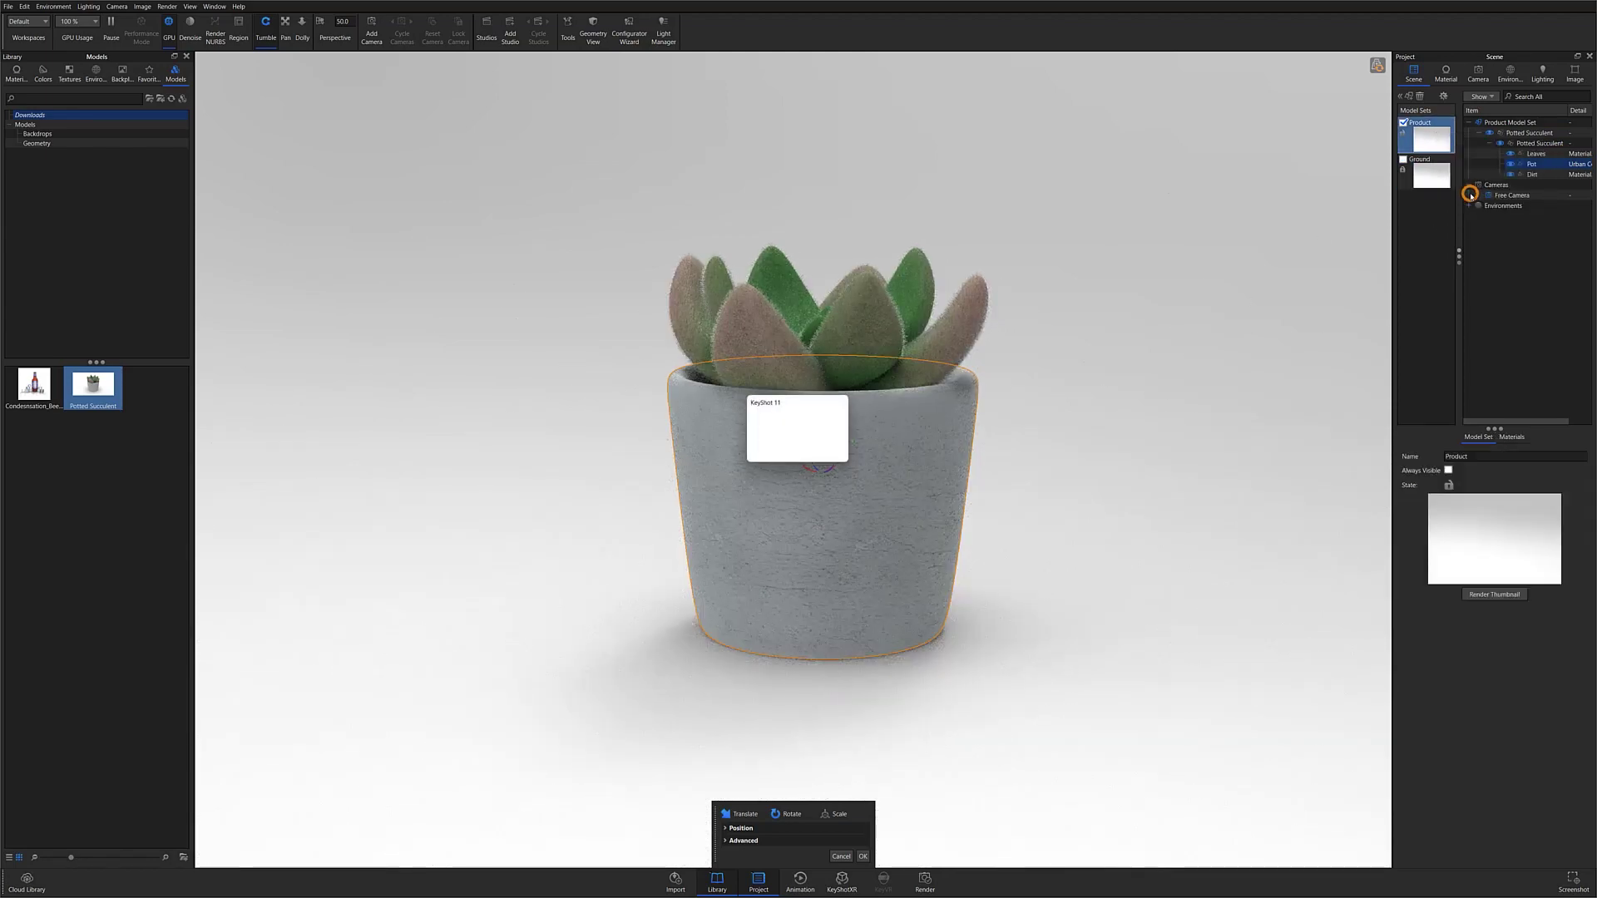
pyautogui.rightClick(1426, 181)
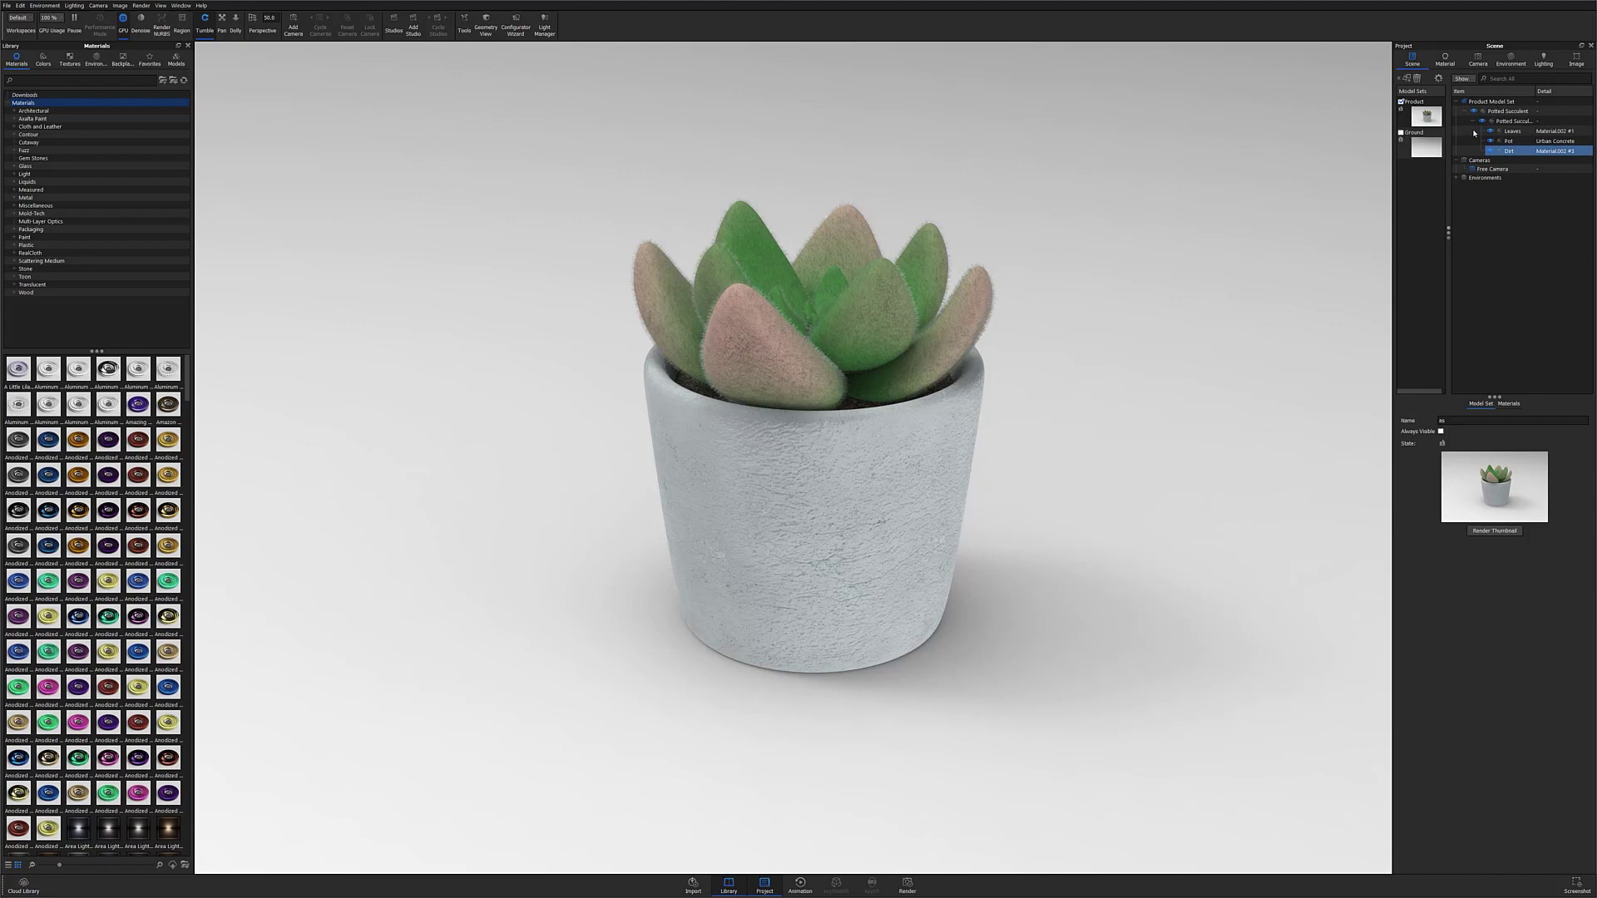
# Select all Potted Succulent parts and create a Product_Alpha model set from the selection.
pyautogui.click(1501, 111)
pyautogui.click(1510, 153)
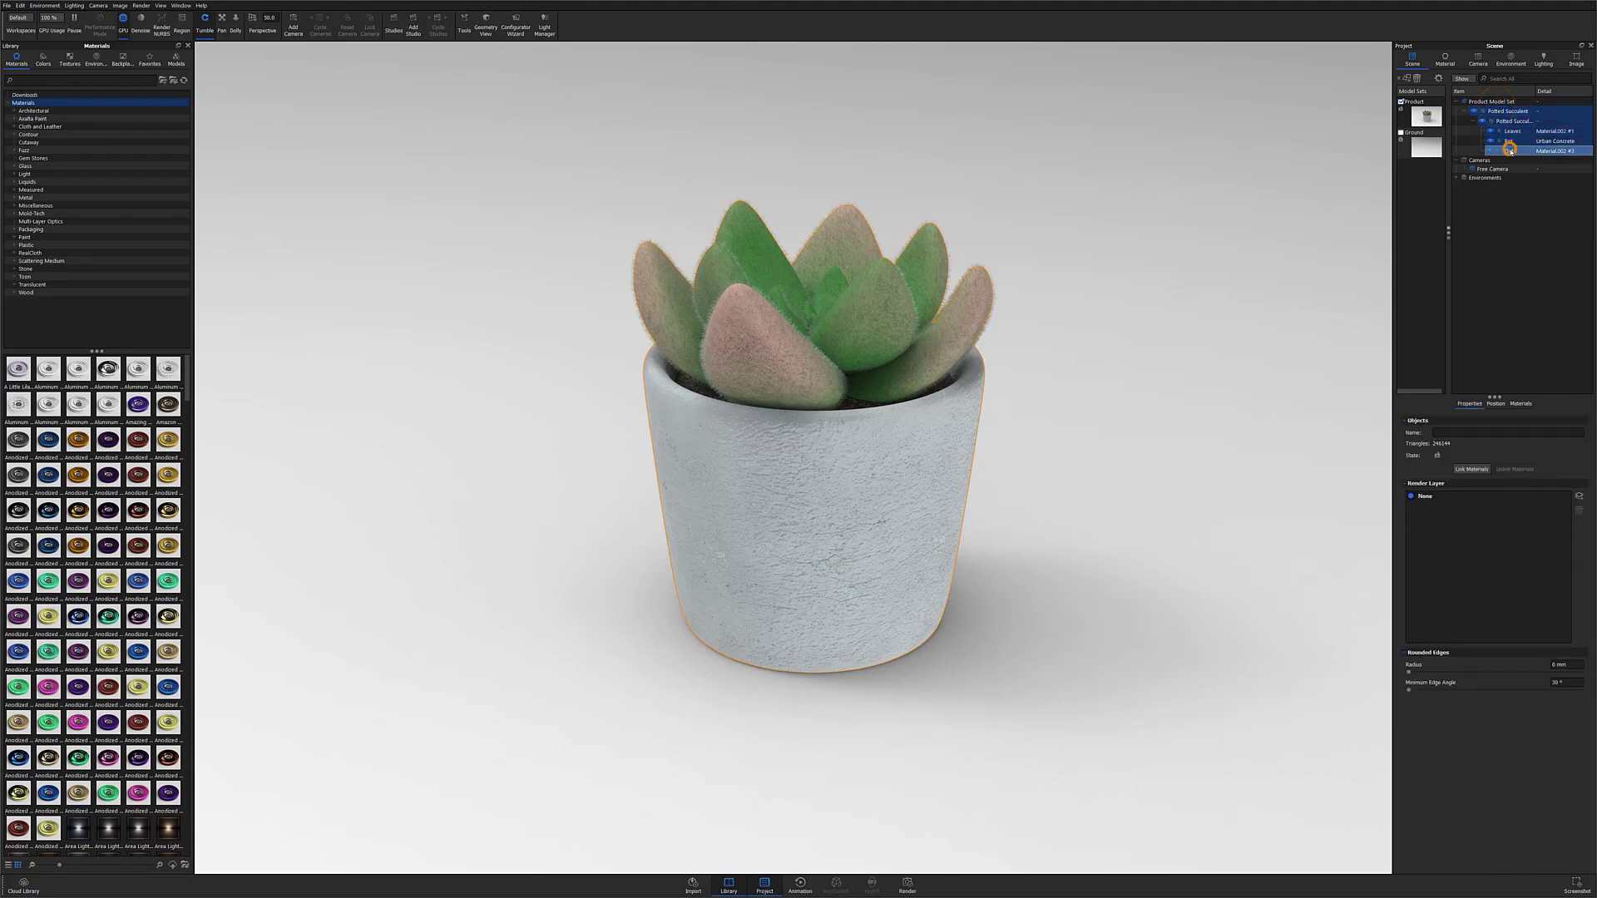
pyautogui.rightClick(1500, 117)
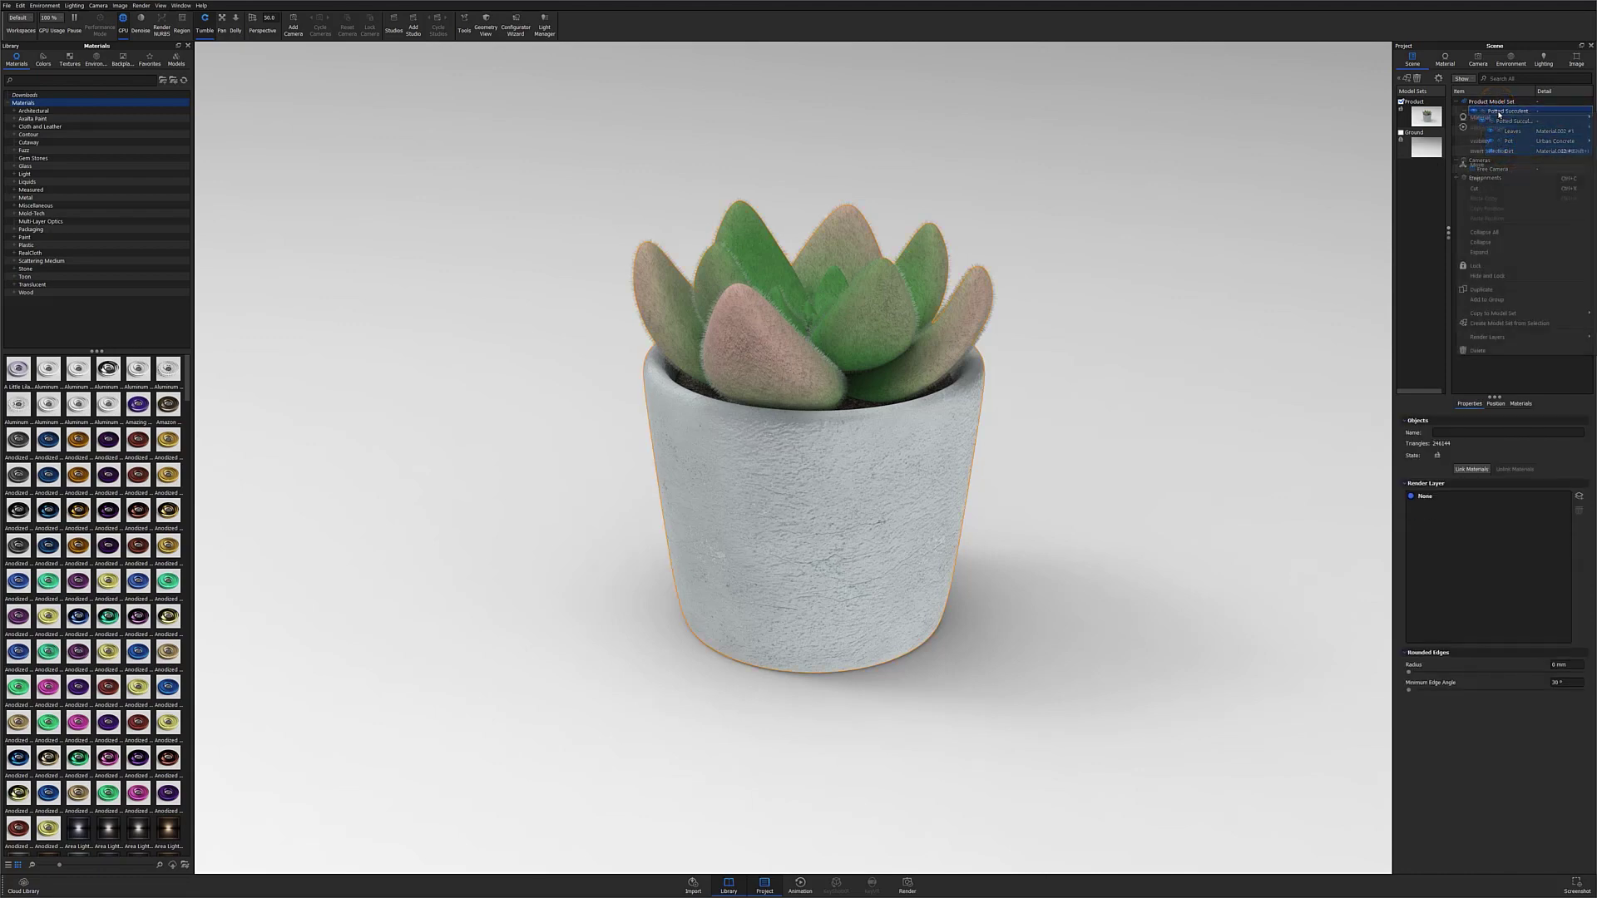
pyautogui.click(1494, 323)
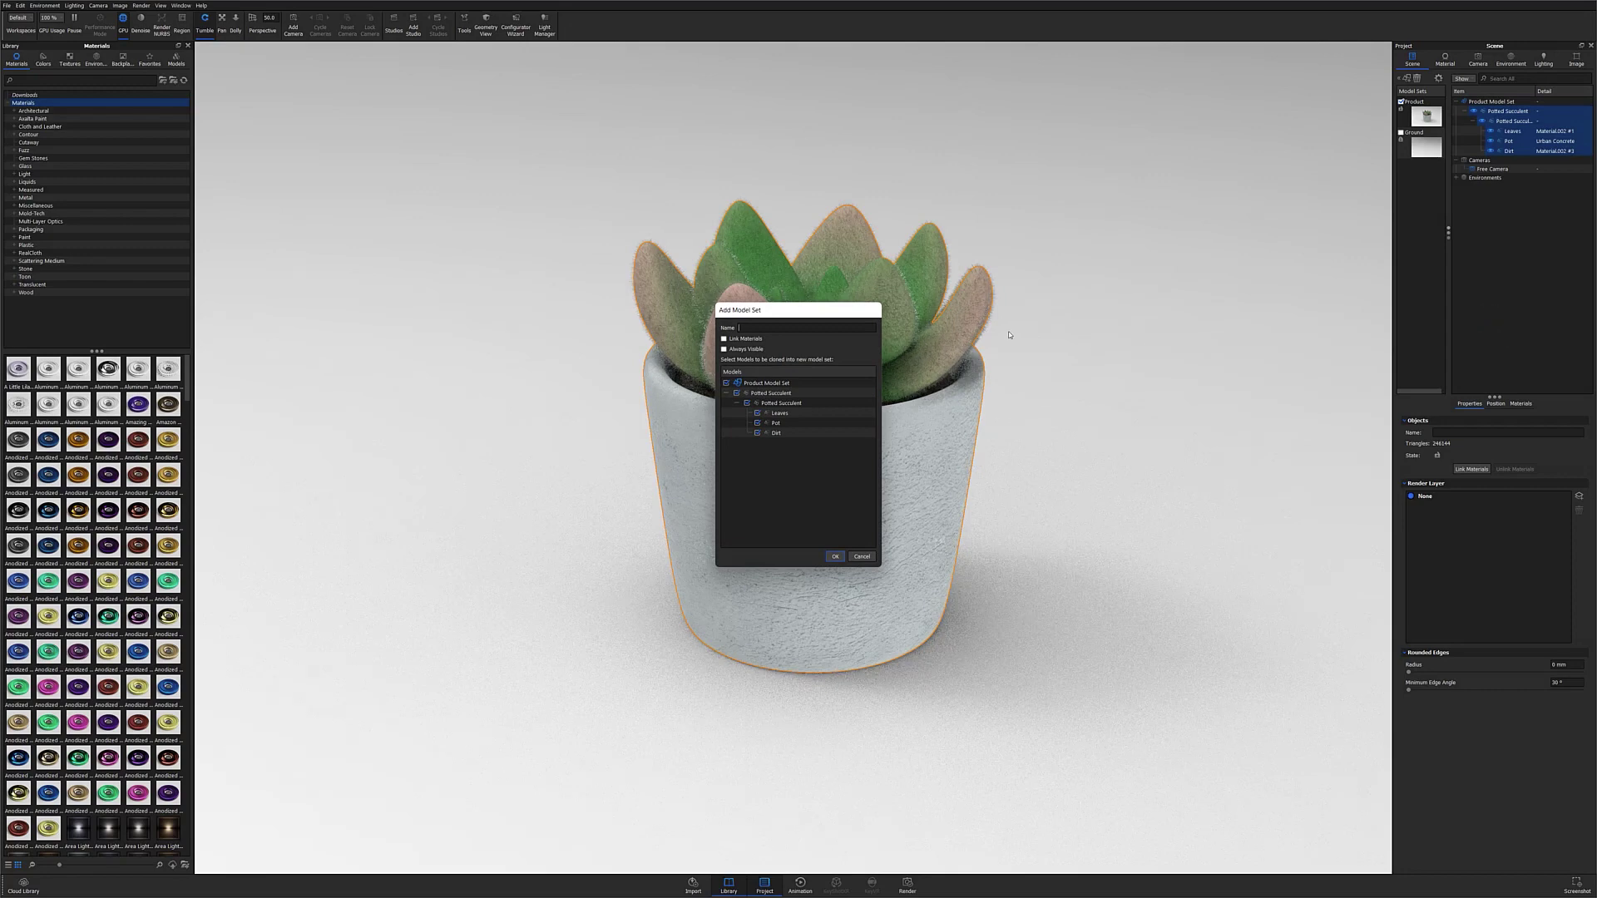
pyautogui.click(843, 327)
pyautogui.click(835, 556)
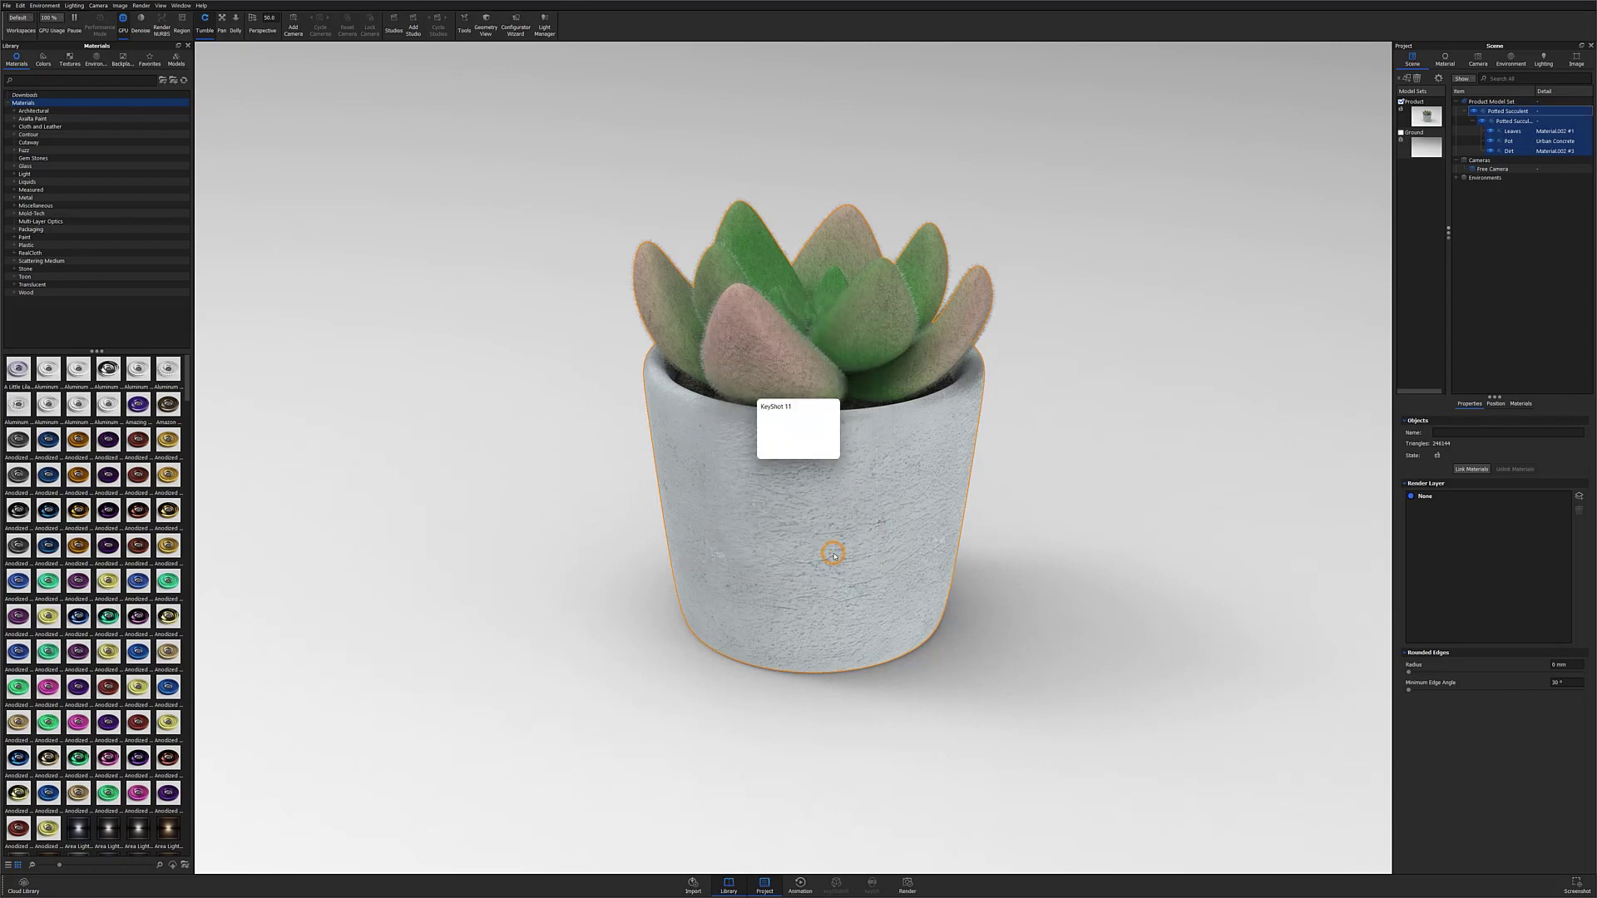
# Show the Ground set and apply linked Emissive White to the pot, leaves and dirt.
pyautogui.click(1405, 166)
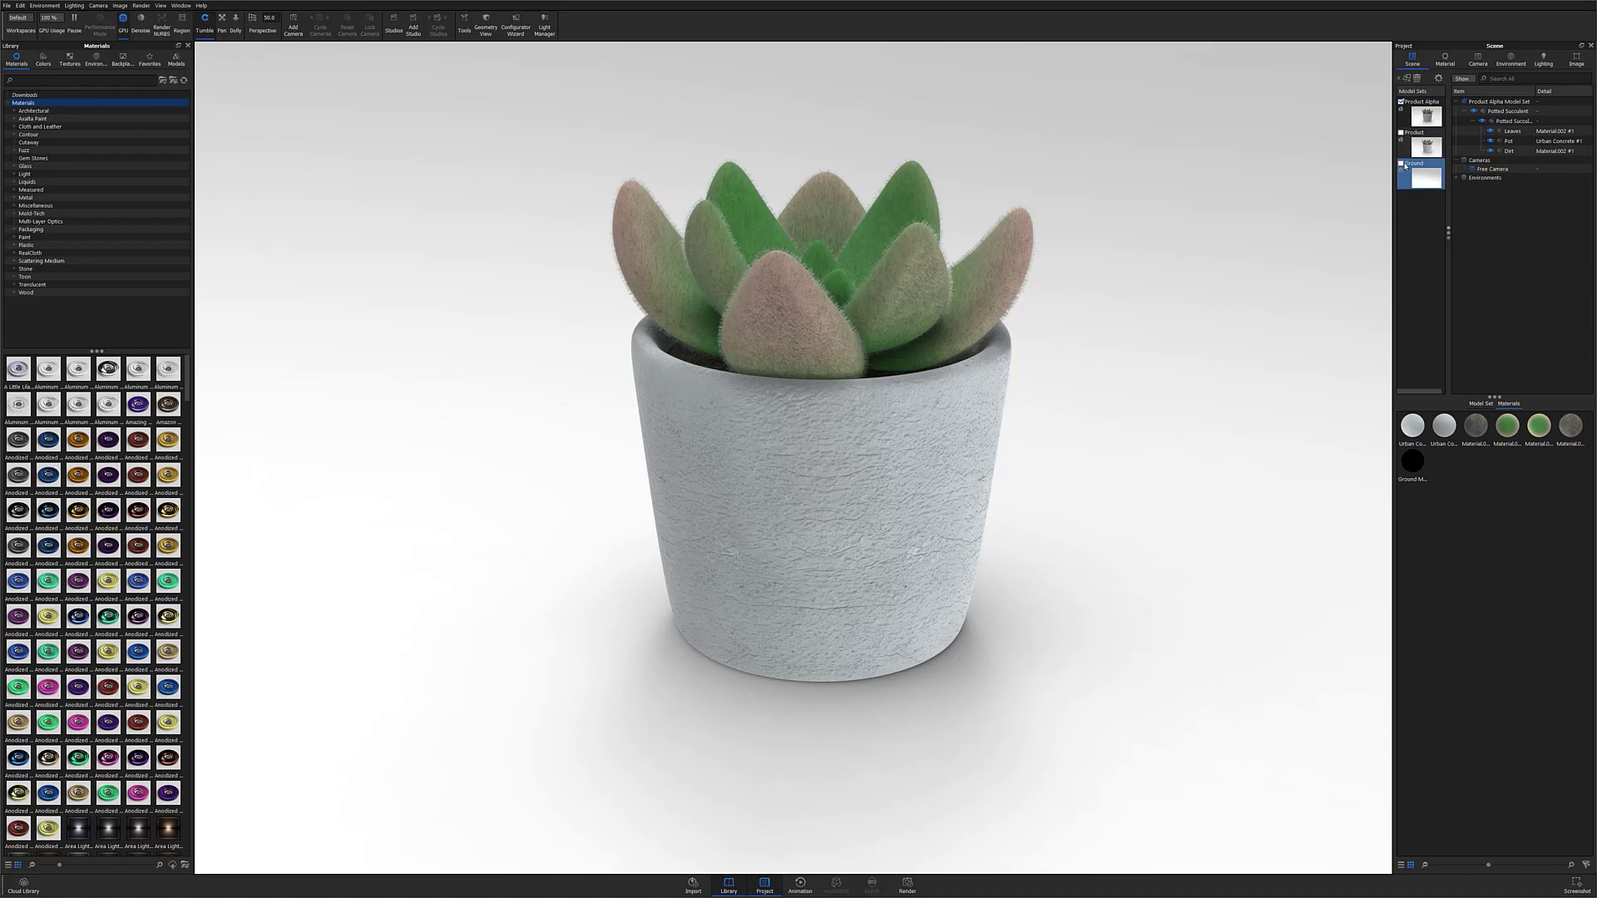
pyautogui.click(1402, 163)
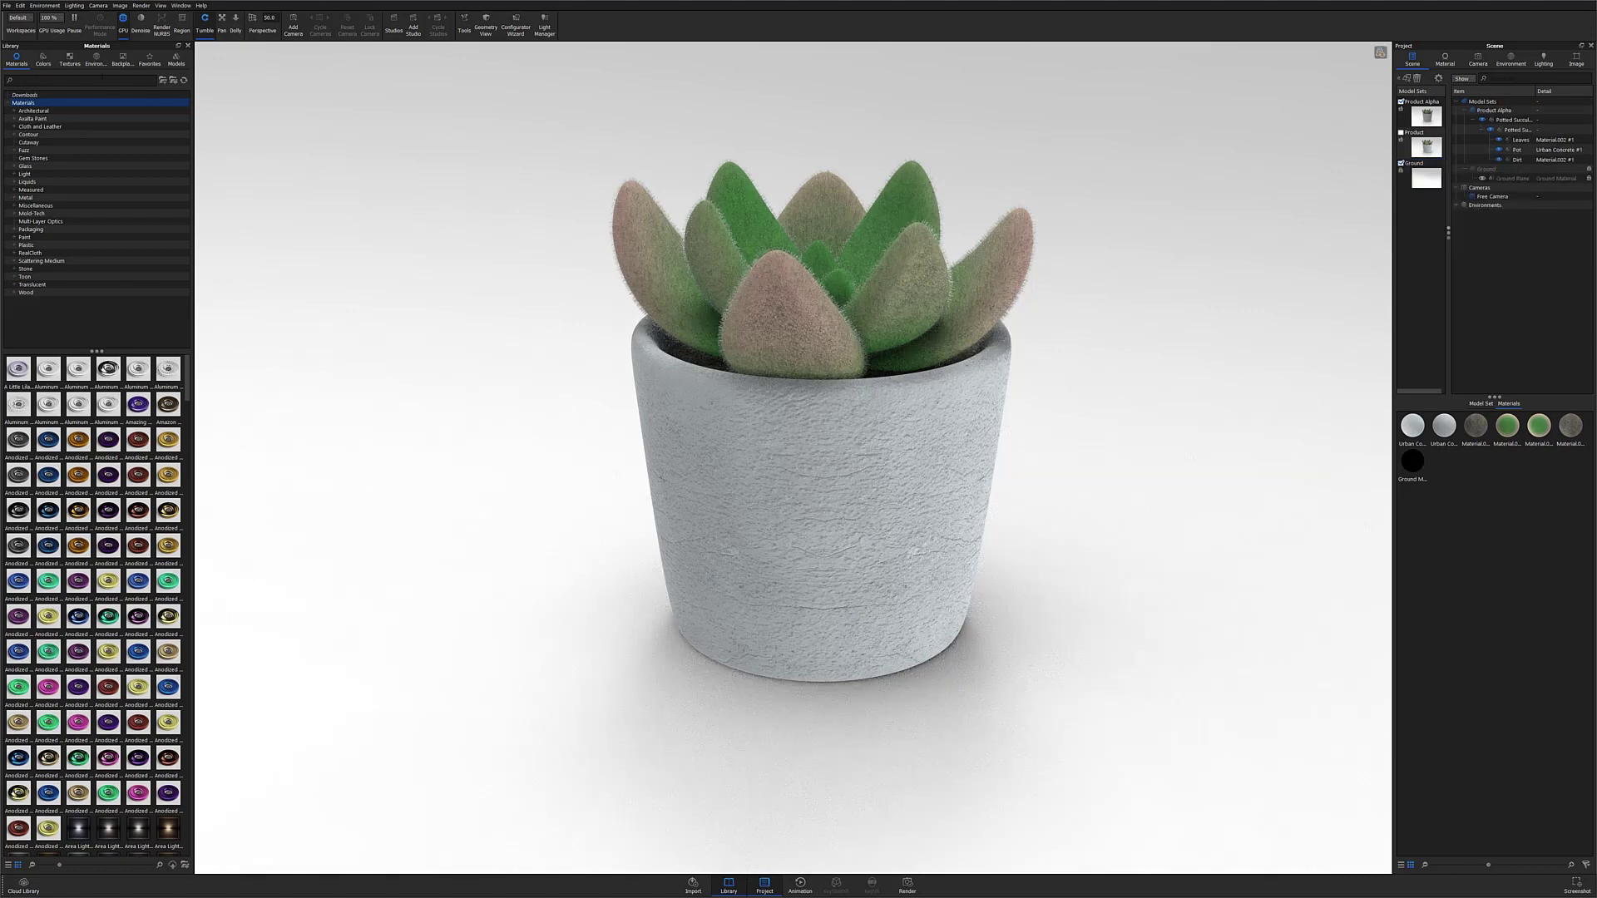
pyautogui.write('emi')
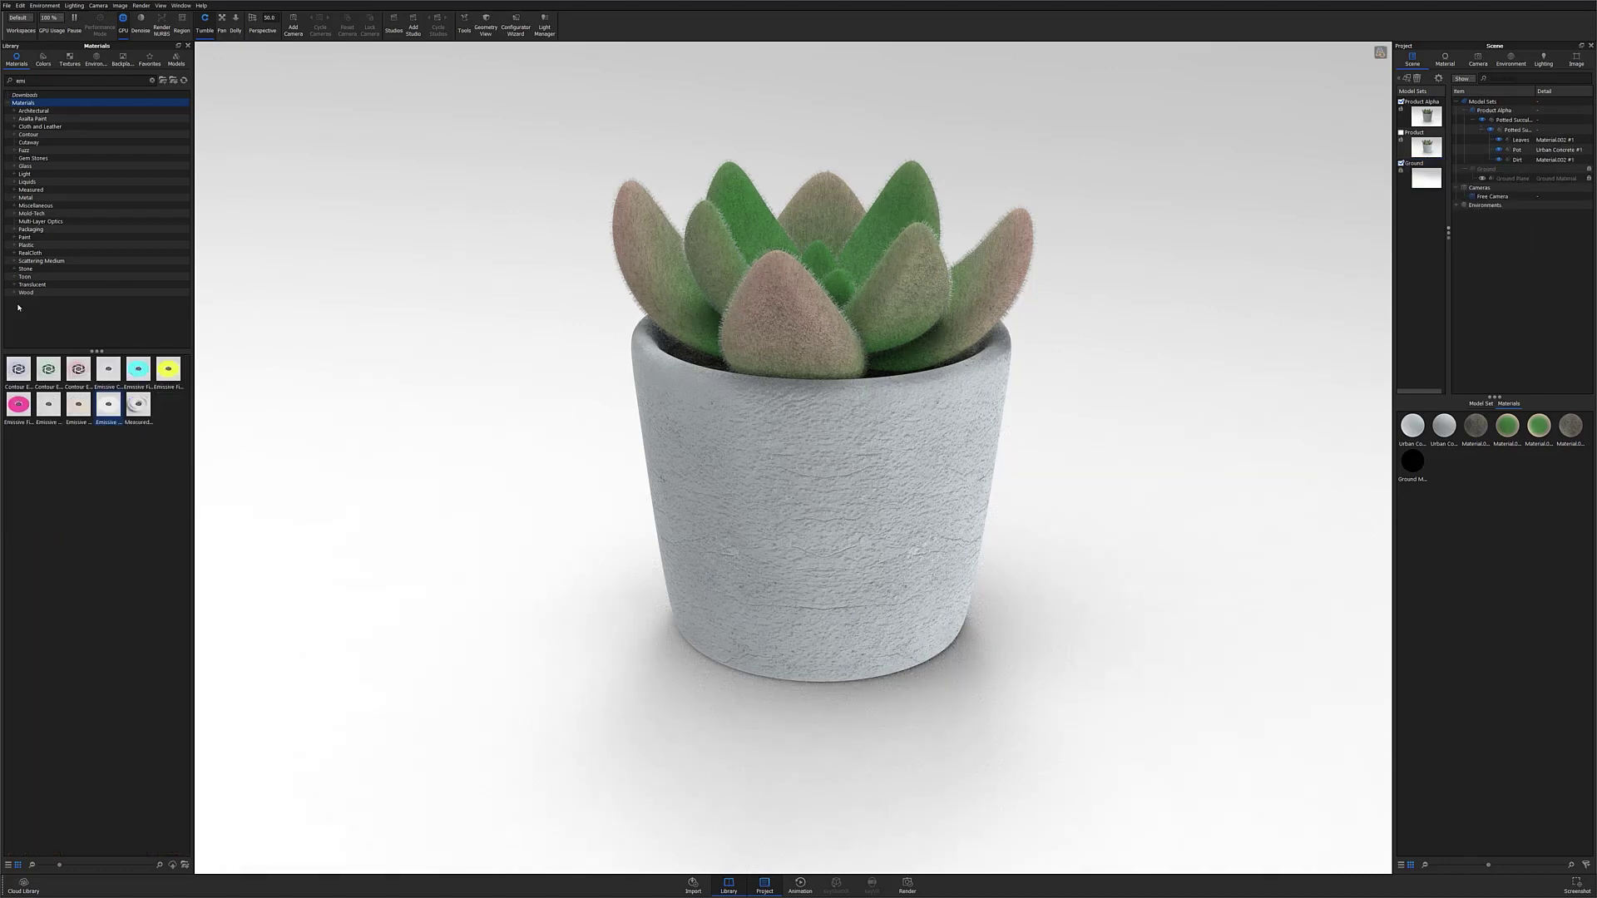
pyautogui.moveTo(108, 405); pyautogui.dragTo(707, 362)
pyautogui.moveTo(108, 405); pyautogui.dragTo(729, 464)
pyautogui.click(865, 466)
pyautogui.moveTo(108, 404); pyautogui.dragTo(722, 278)
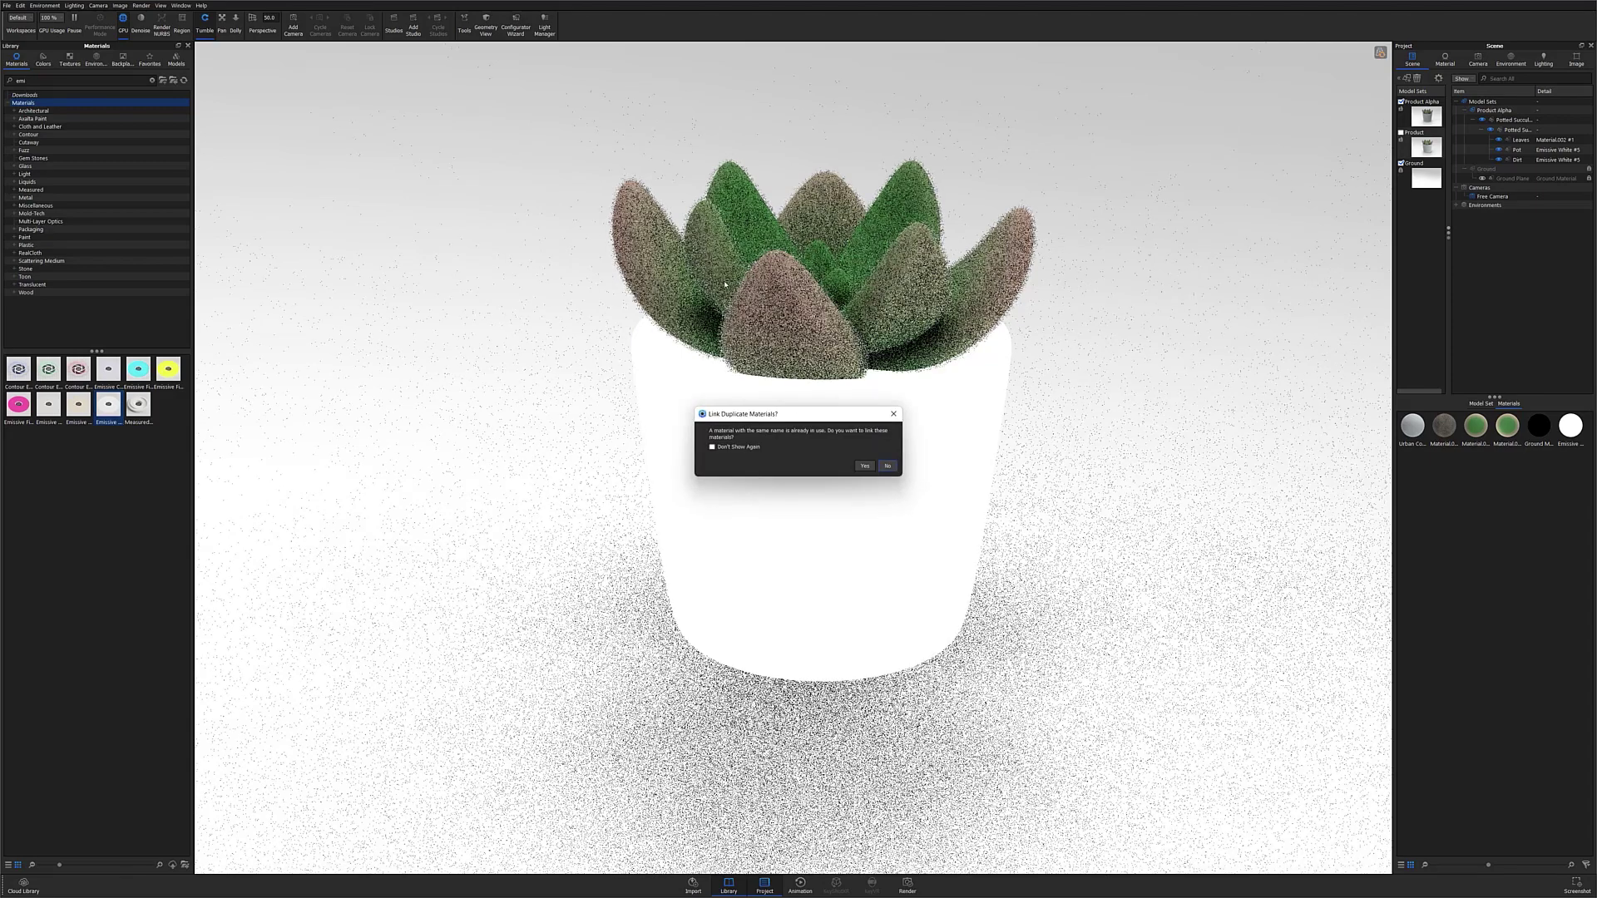
pyautogui.click(865, 468)
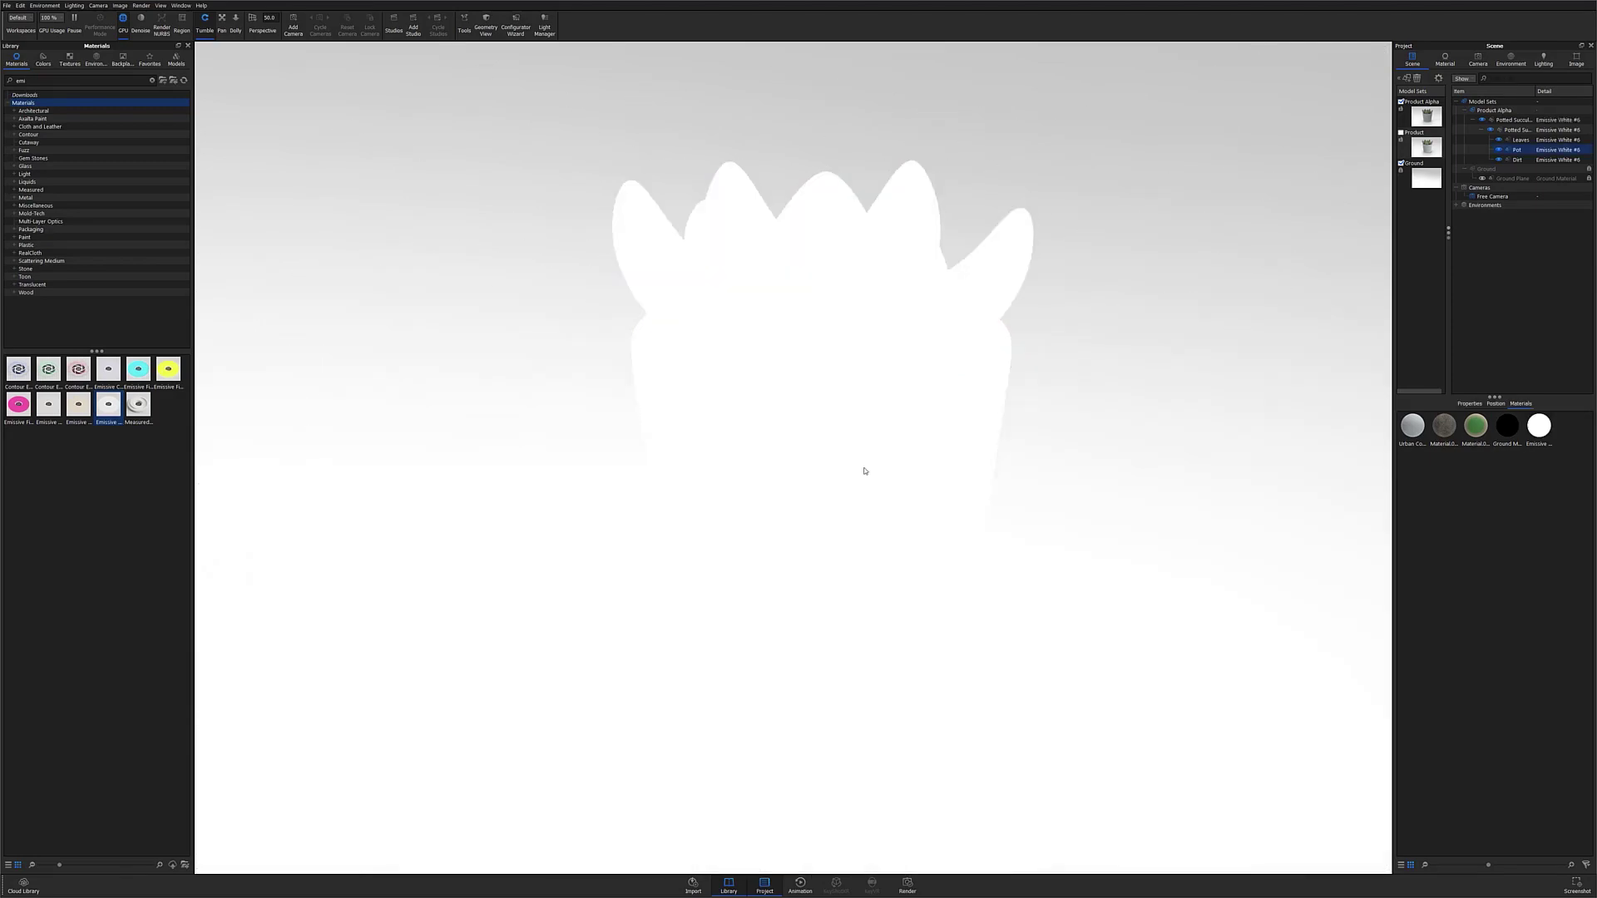
pyautogui.doubleClick(864, 471)
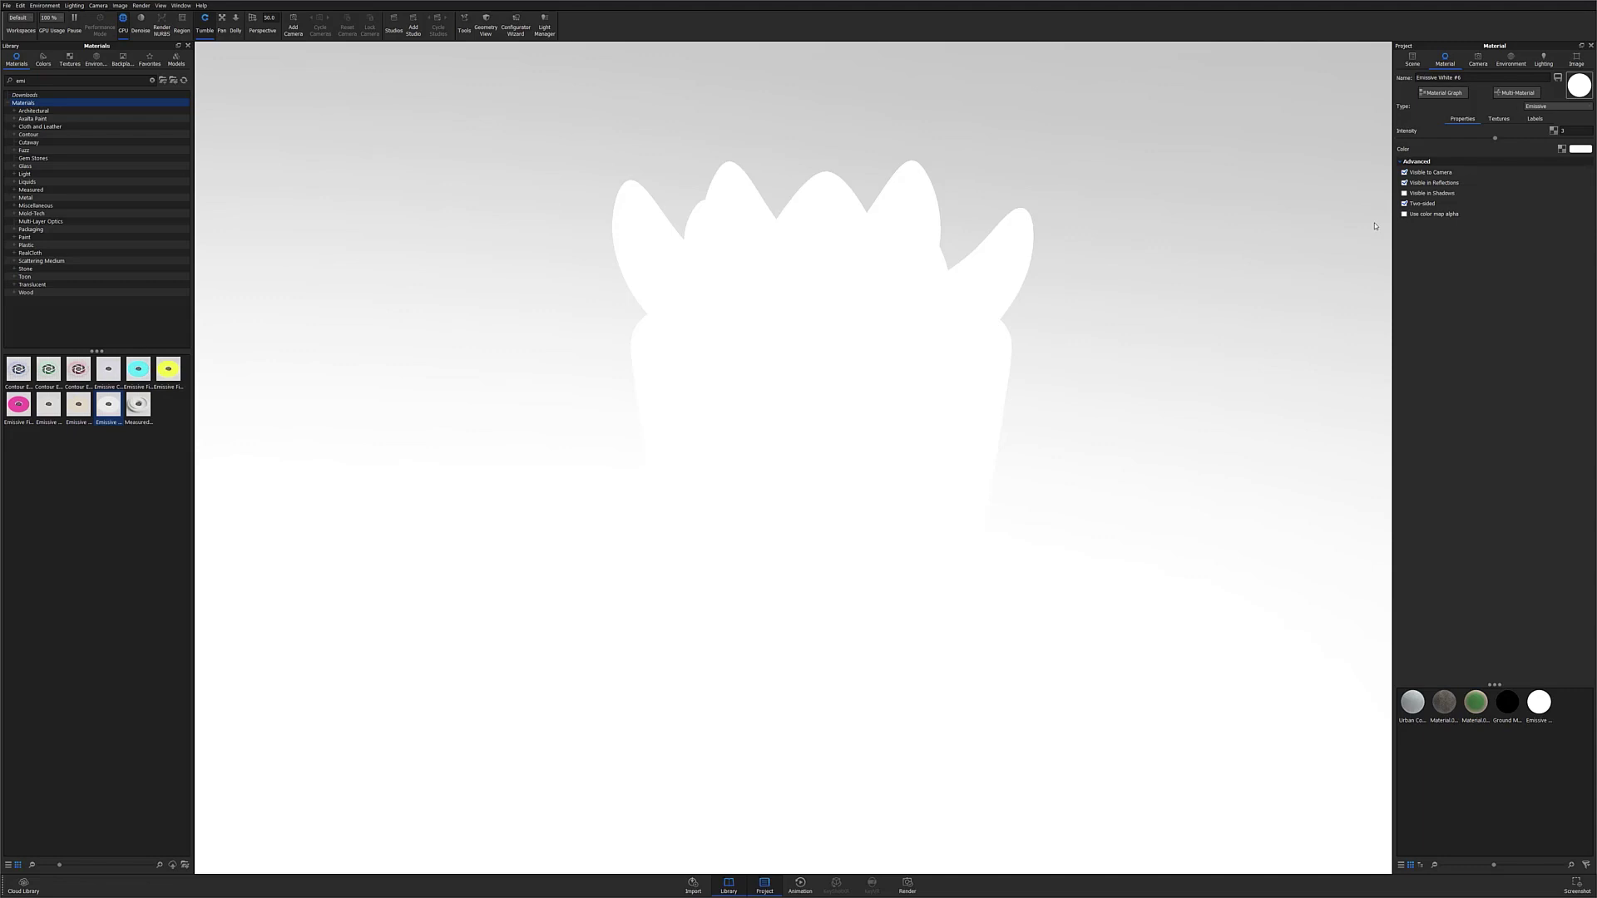
# Hide the emissive plant from camera, set ray bounces to 35, and send the render to network.
pyautogui.click(1404, 173)
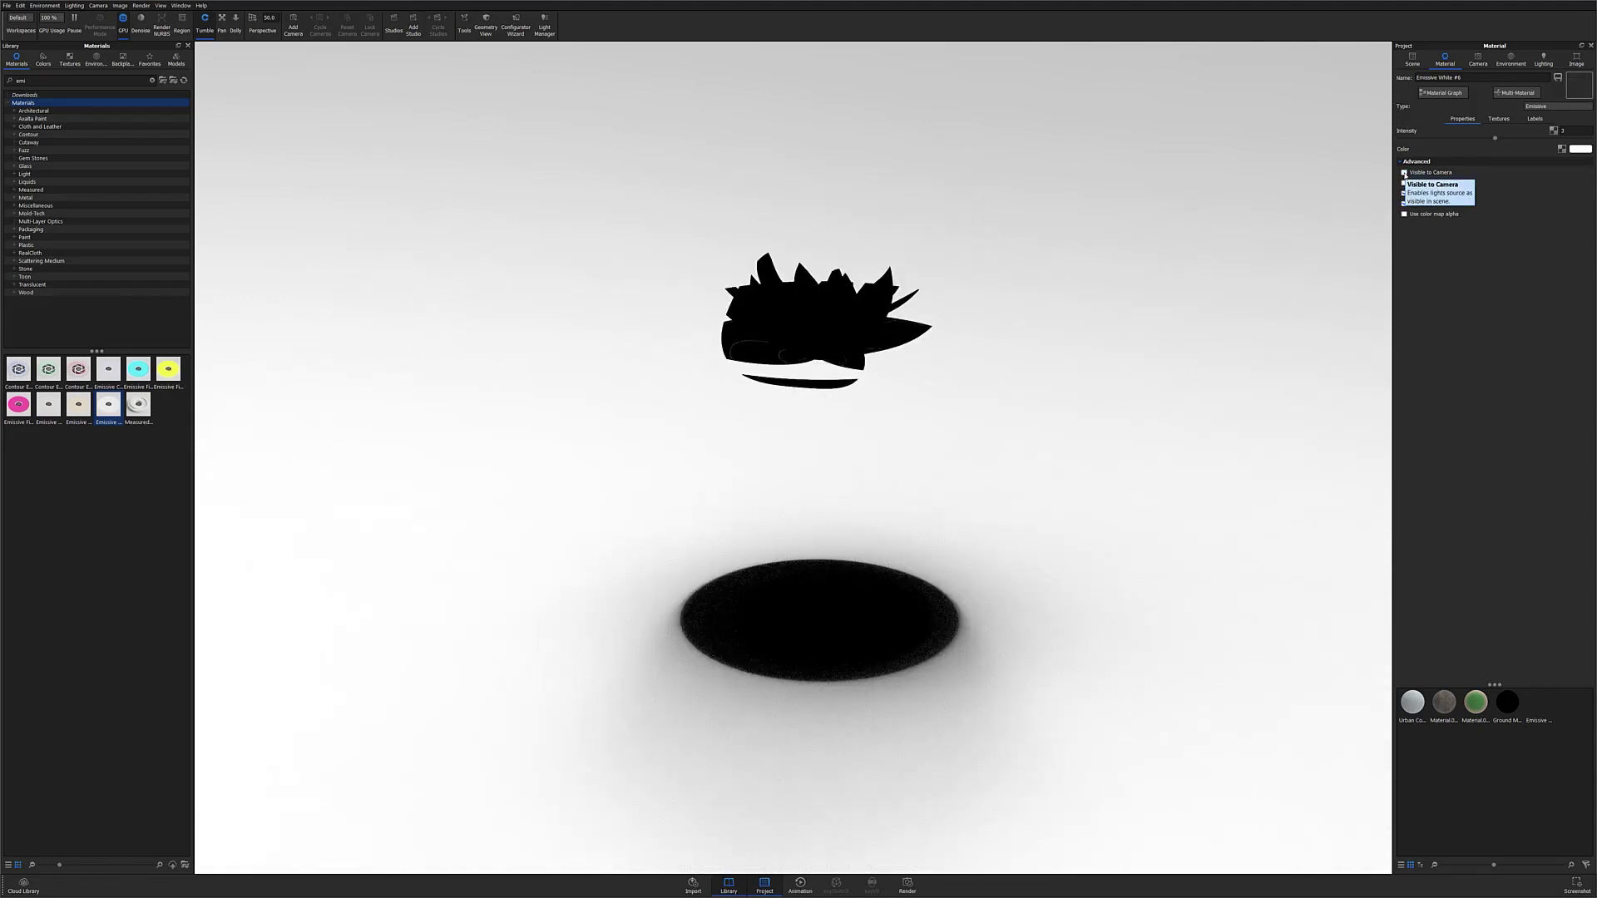
pyautogui.click(1548, 60)
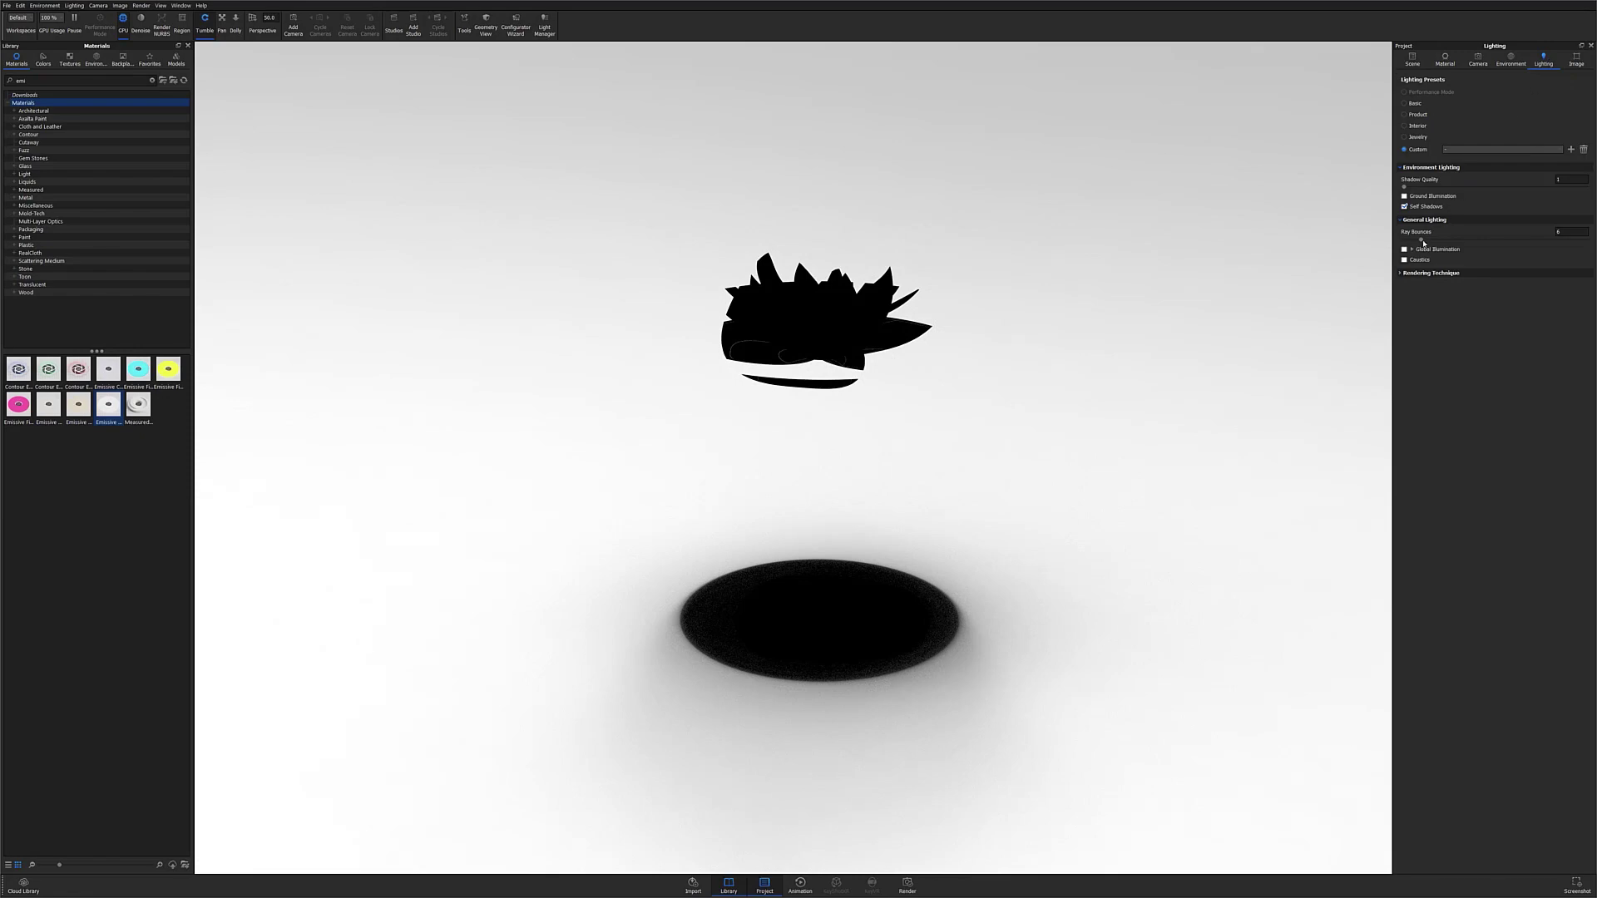
pyautogui.moveTo(1433, 244); pyautogui.dragTo(1504, 253)
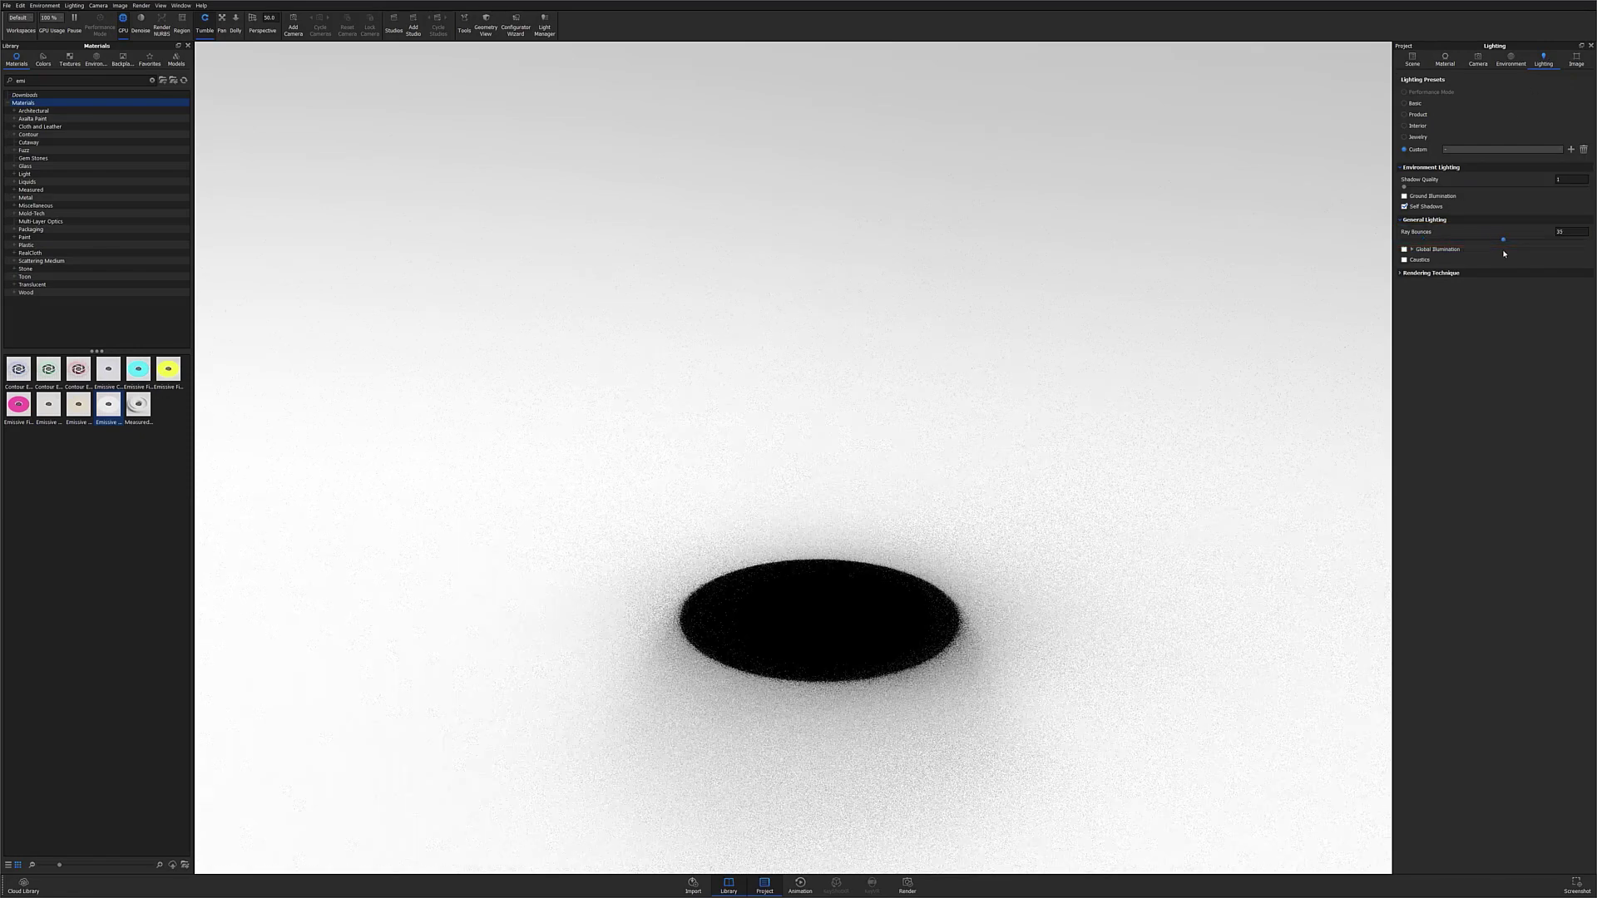
pyautogui.click(1412, 59)
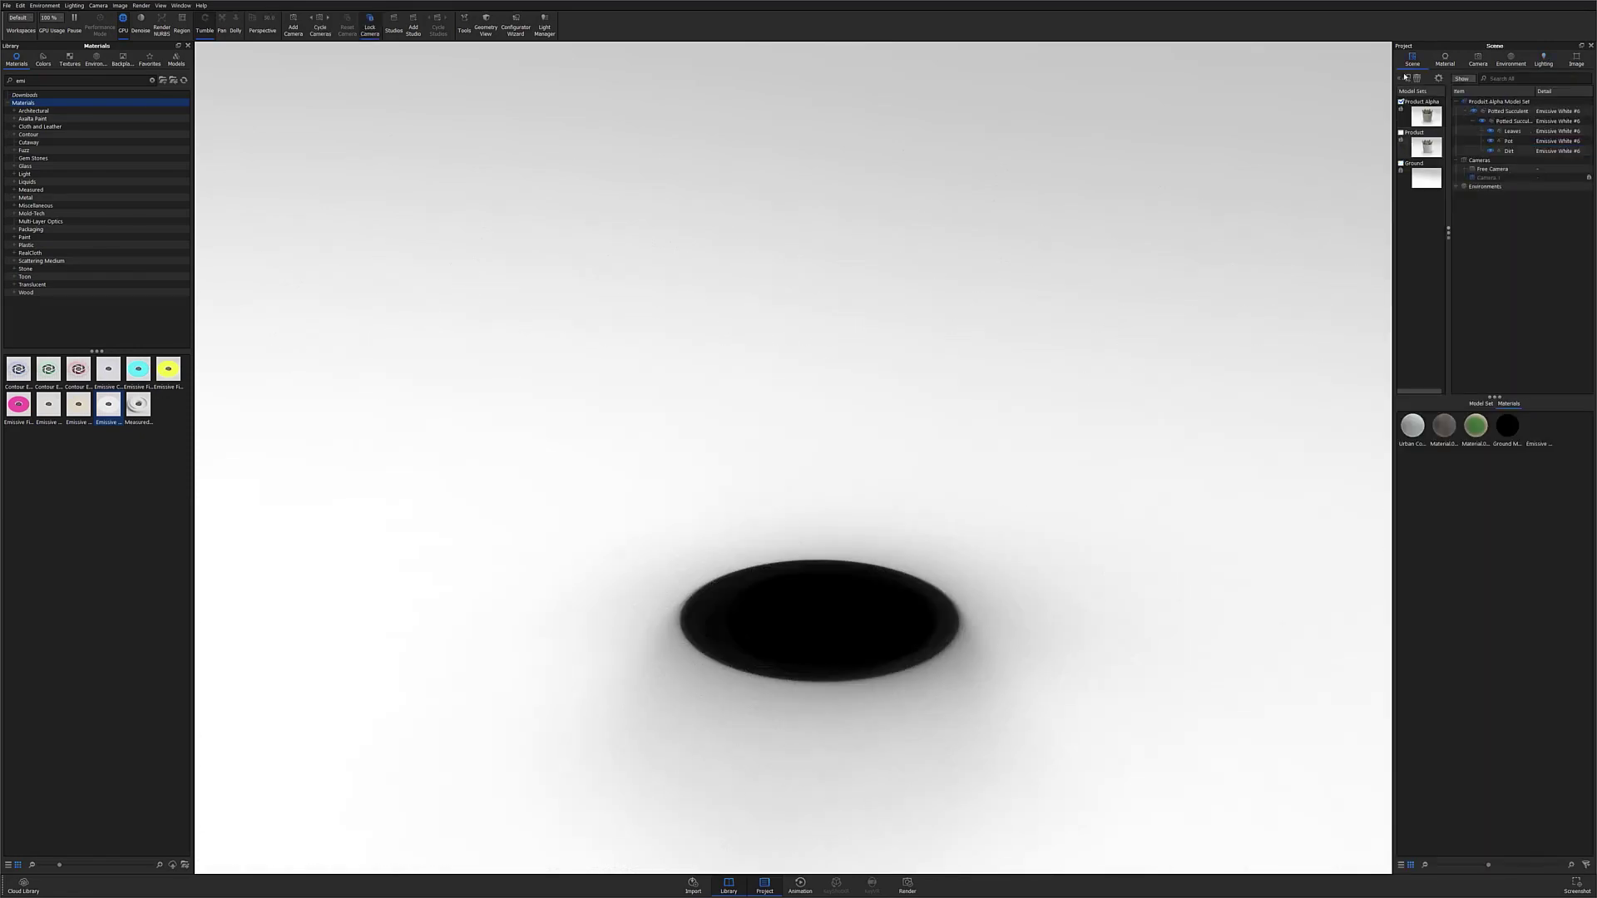
pyautogui.click(905, 887)
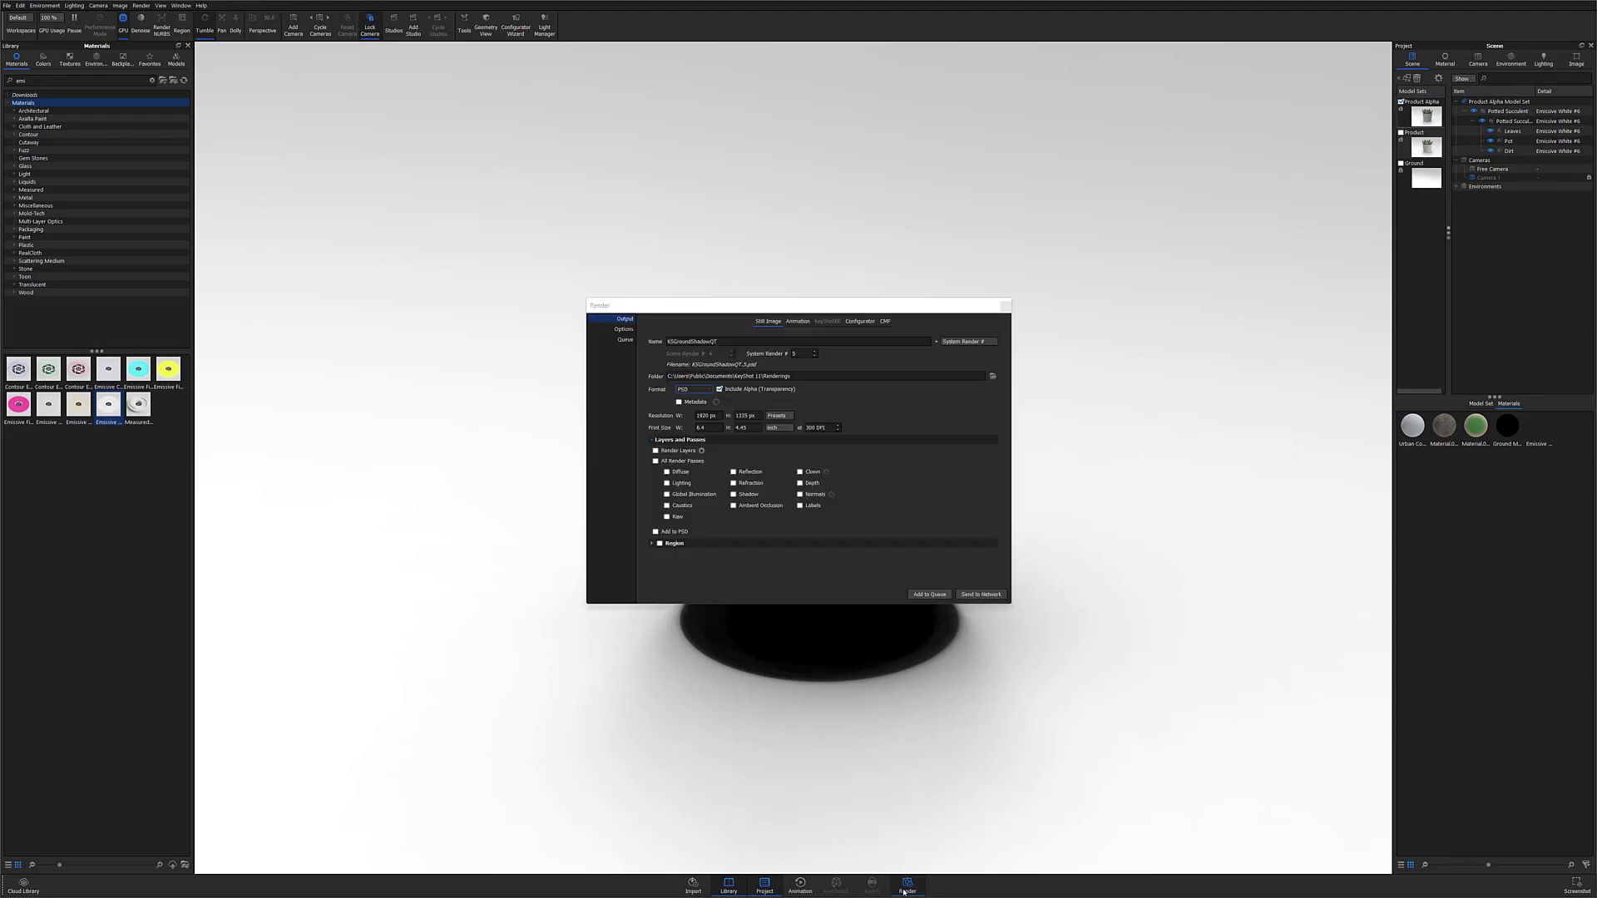
pyautogui.click(991, 596)
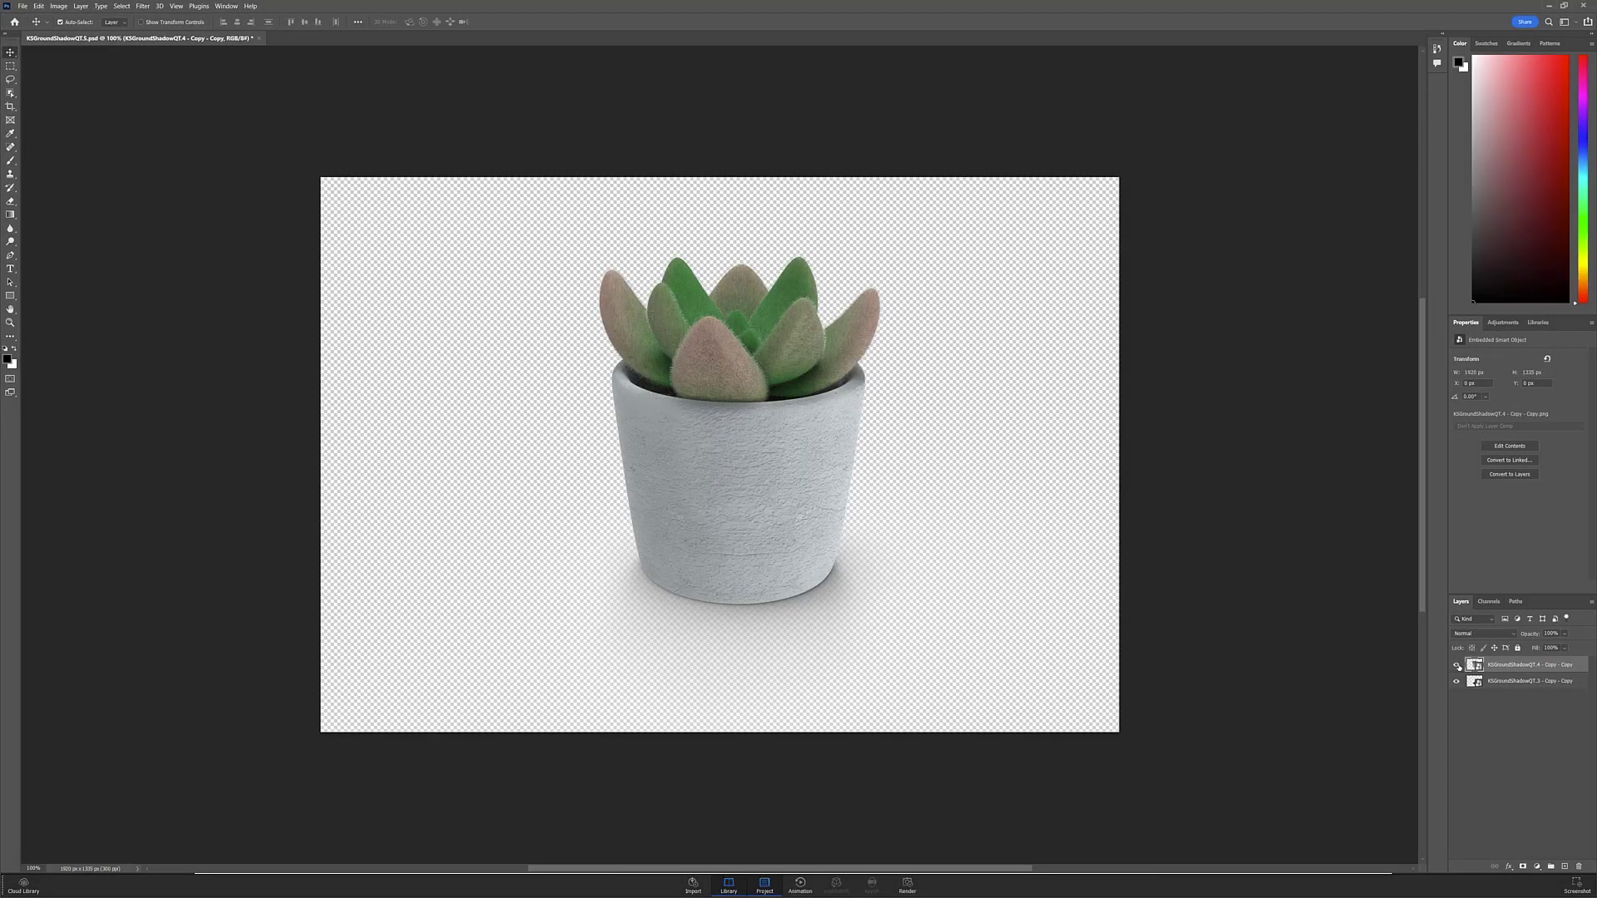
pyautogui.click(1457, 665)
pyautogui.click(1457, 682)
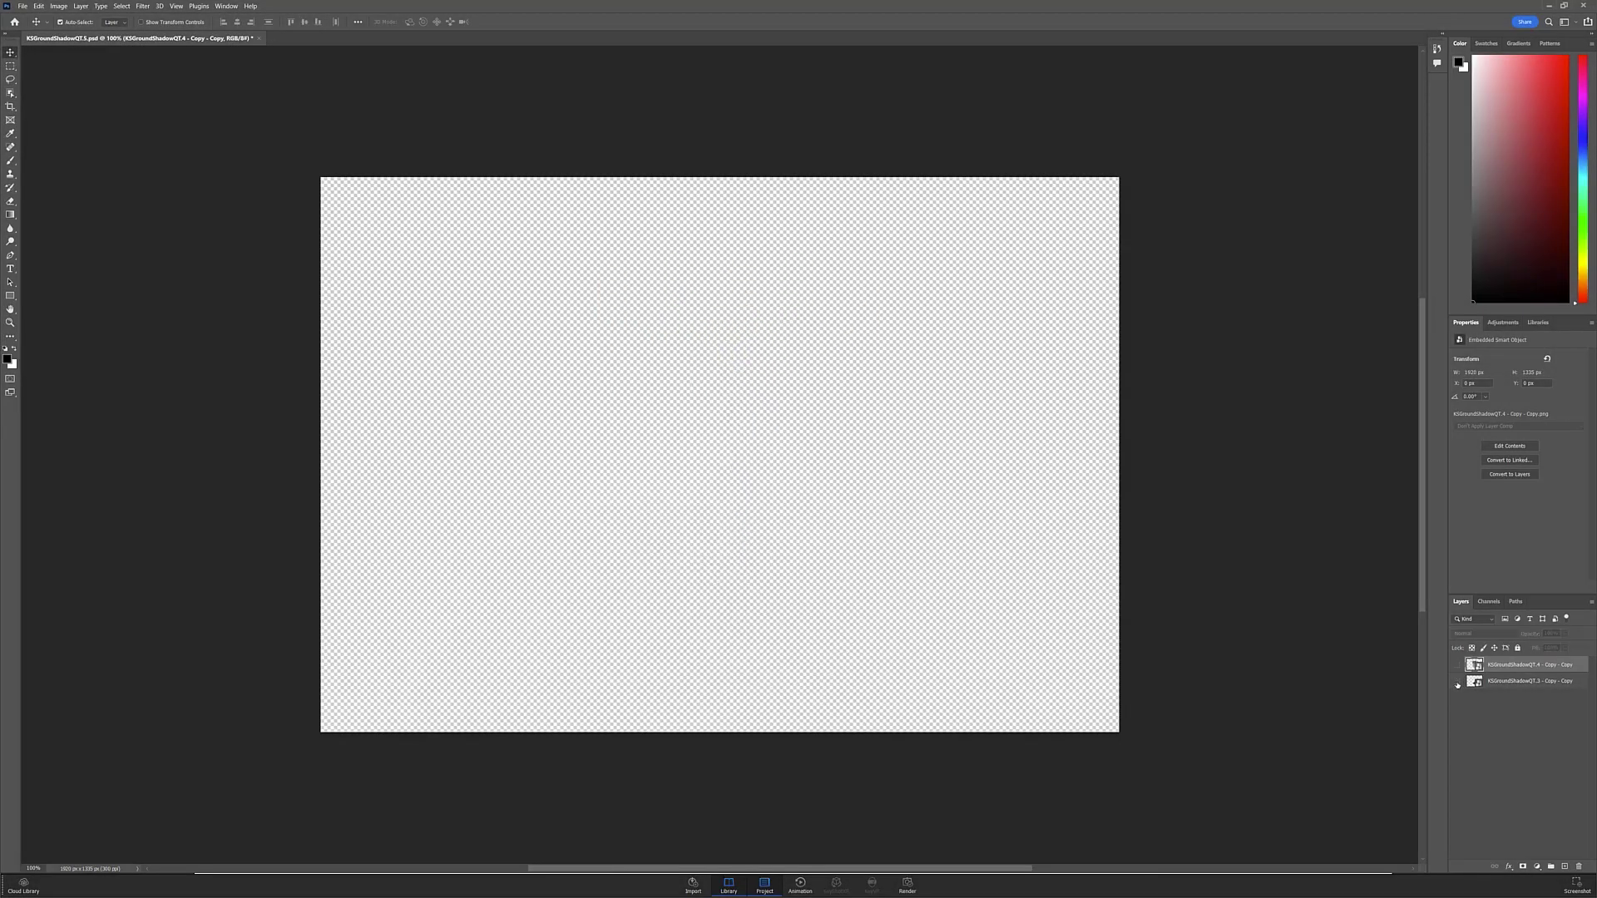
pyautogui.click(1456, 682)
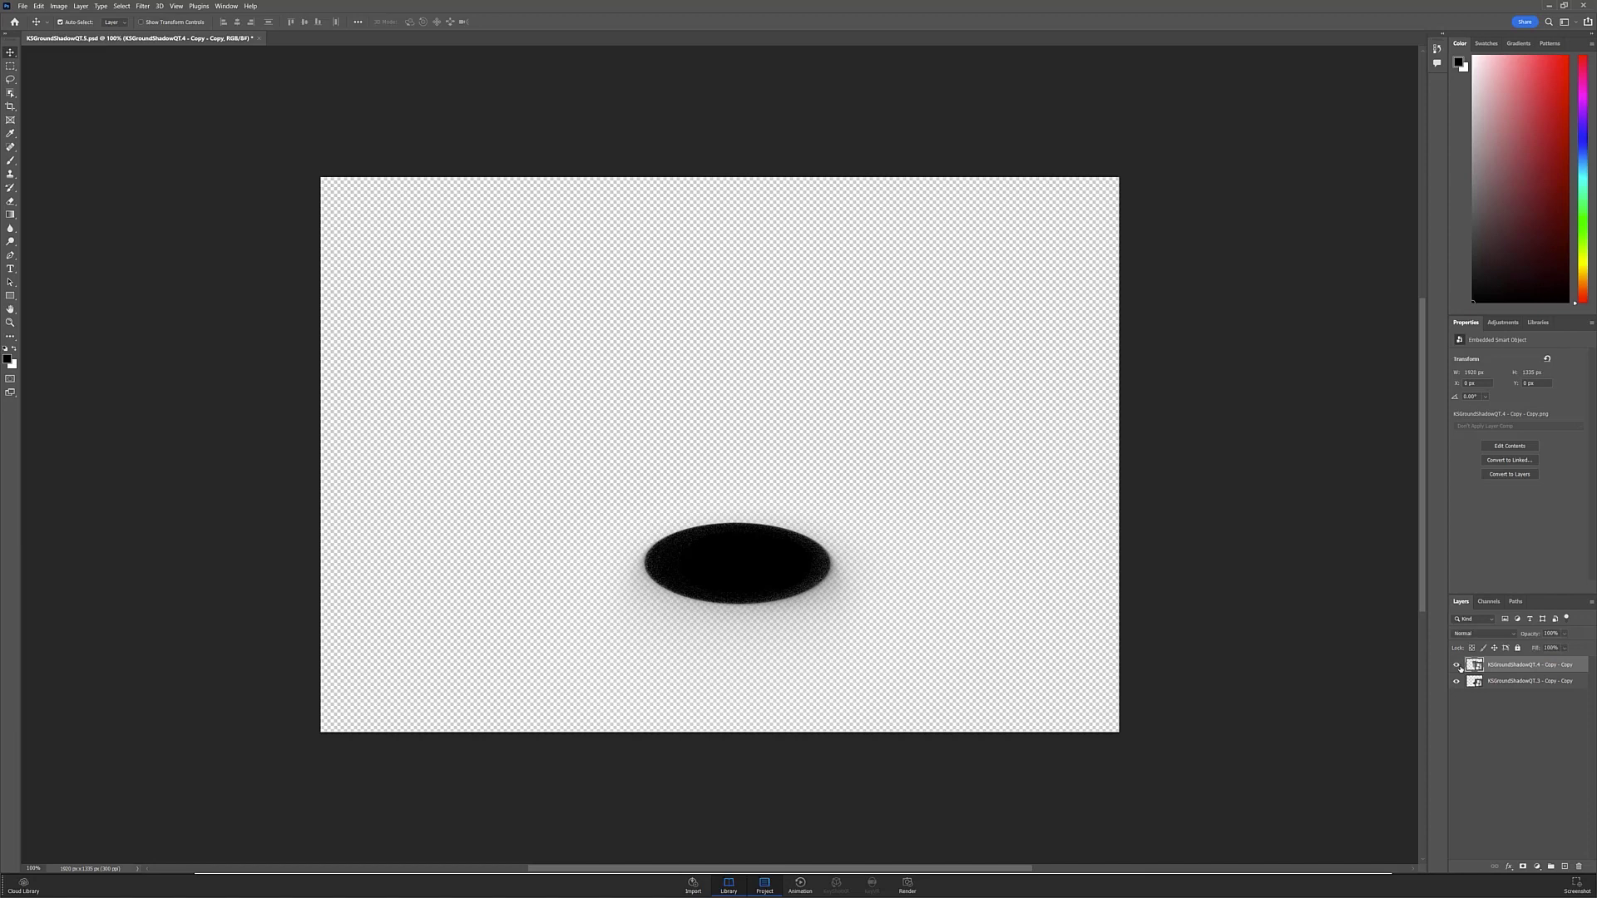
pyautogui.click(1456, 665)
pyautogui.click(1456, 665)
pyautogui.click(1457, 682)
pyautogui.click(1456, 665)
pyautogui.click(1457, 682)
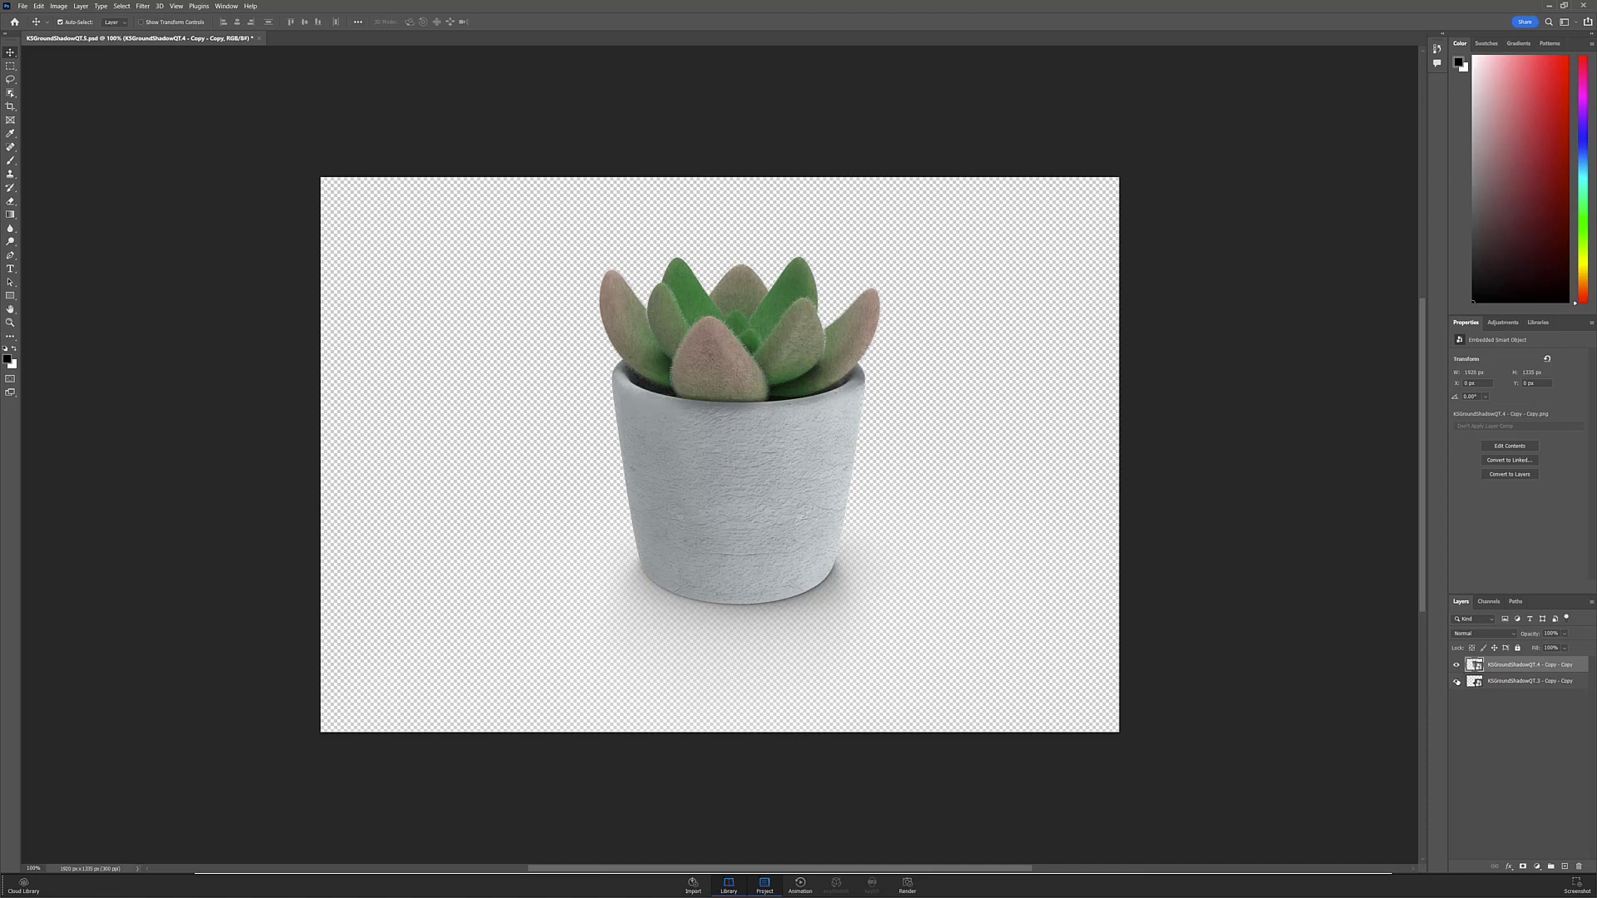
pyautogui.click(1456, 665)
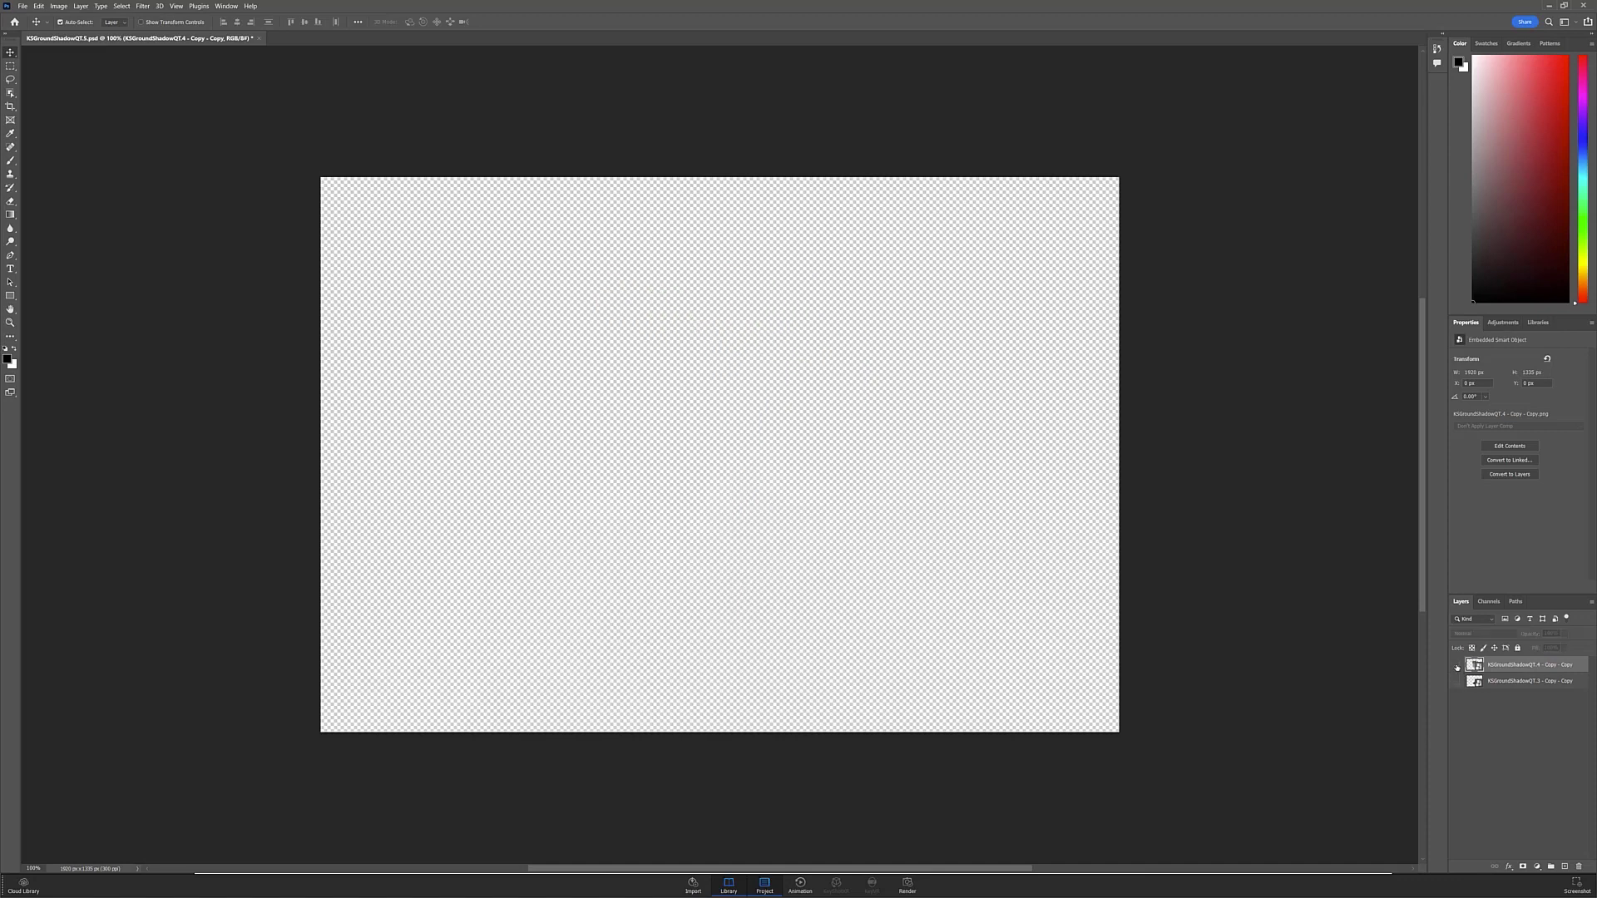
pyautogui.click(1456, 665)
pyautogui.click(1457, 683)
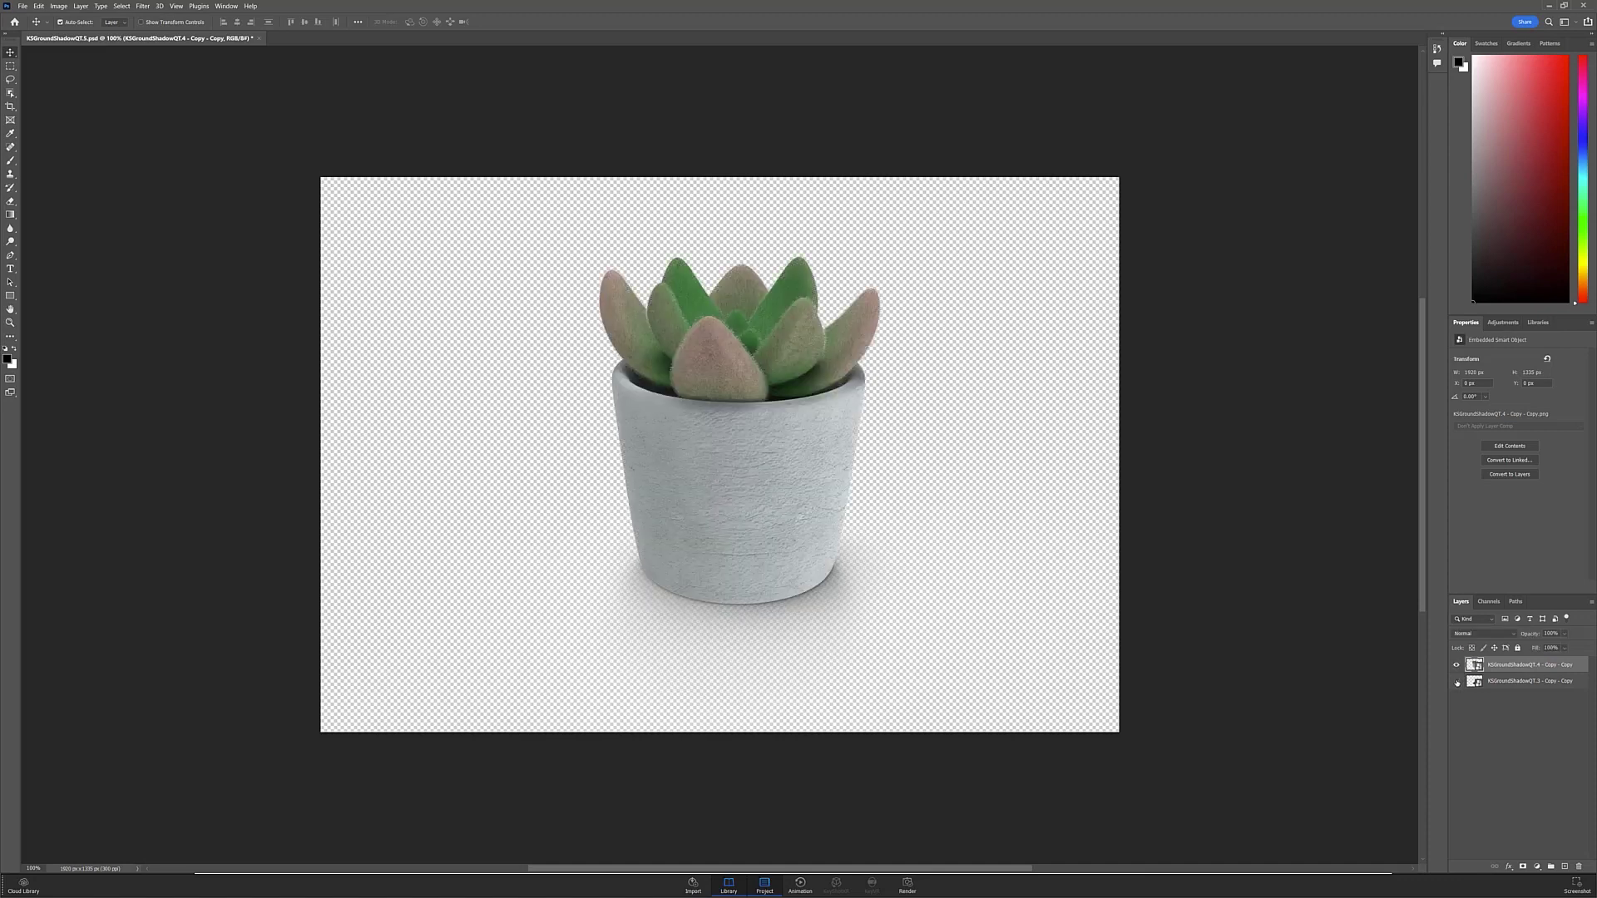
pyautogui.click(1457, 682)
pyautogui.click(1457, 683)
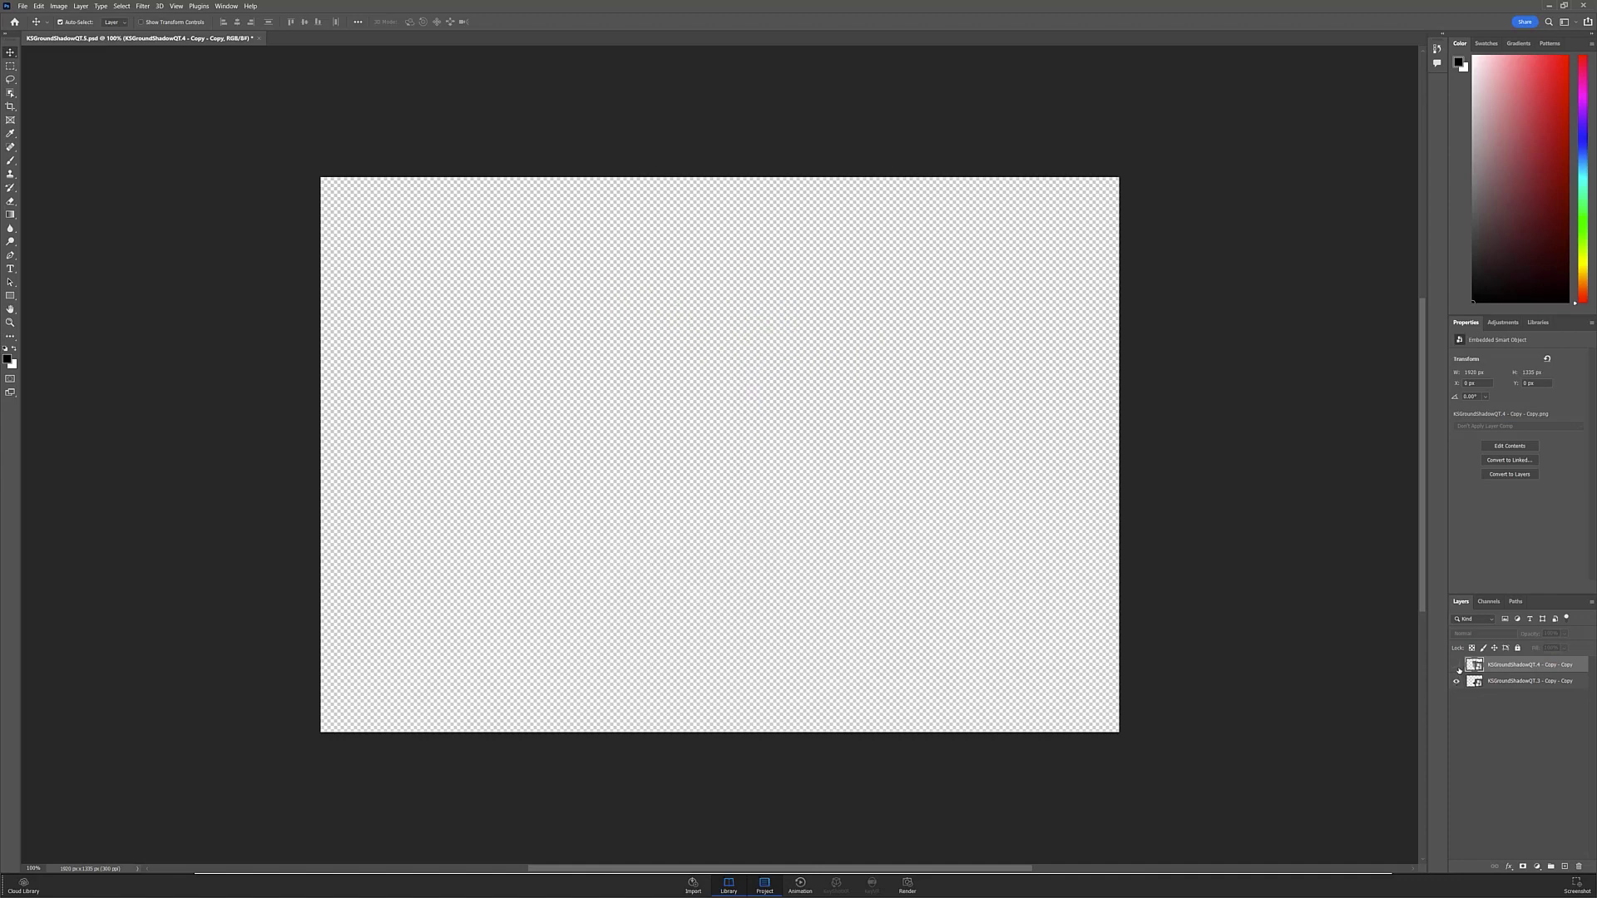
pyautogui.click(1456, 665)
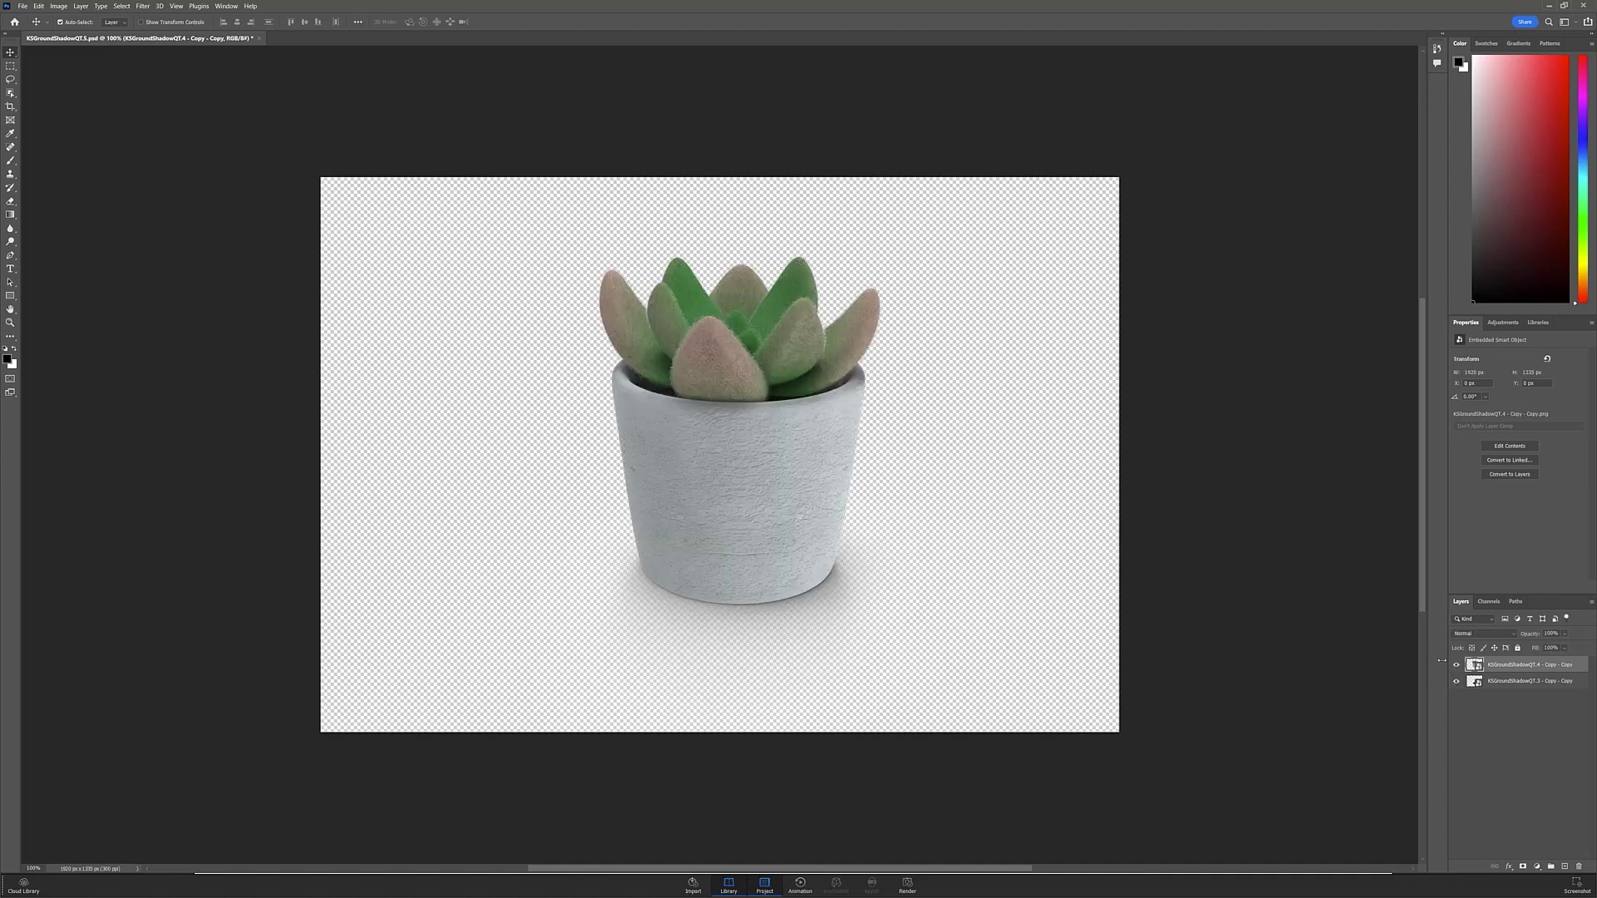